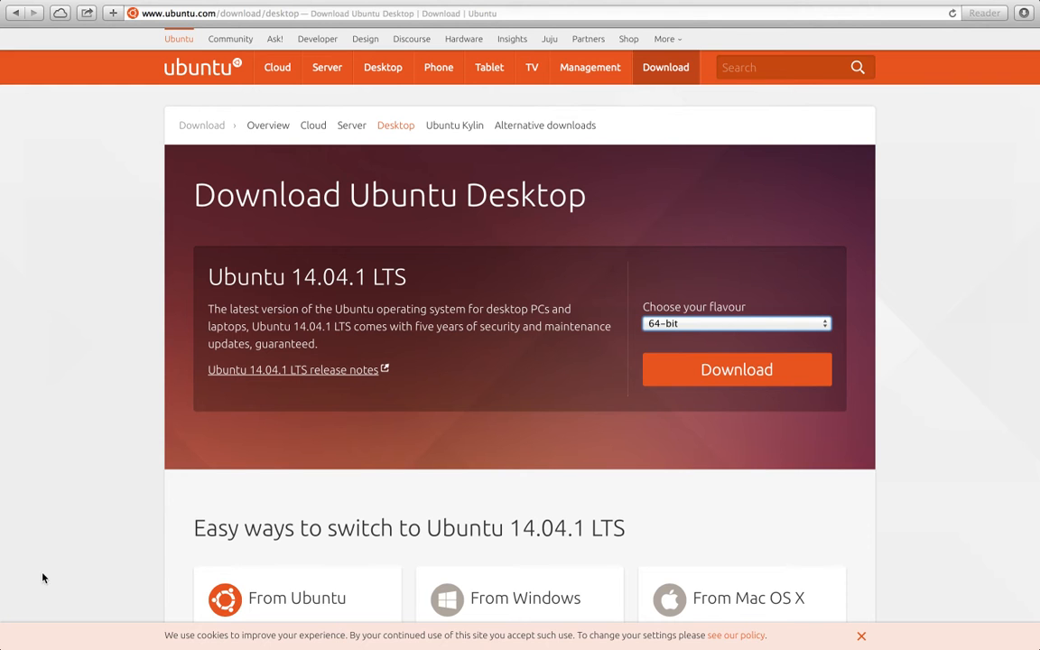
Review the flavours offered for Ubuntu 14.04.1 LTS on the desktop download page.
{"action": "left_click", "coordinate": [751, 326]}
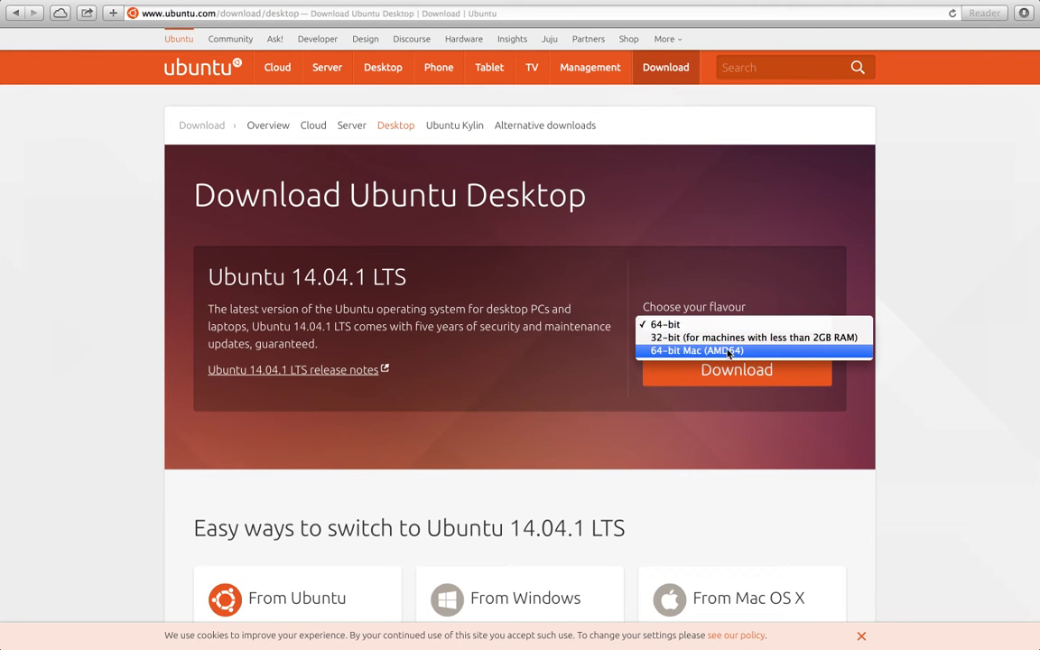
{"action": "left_click", "coordinate": [784, 294]}
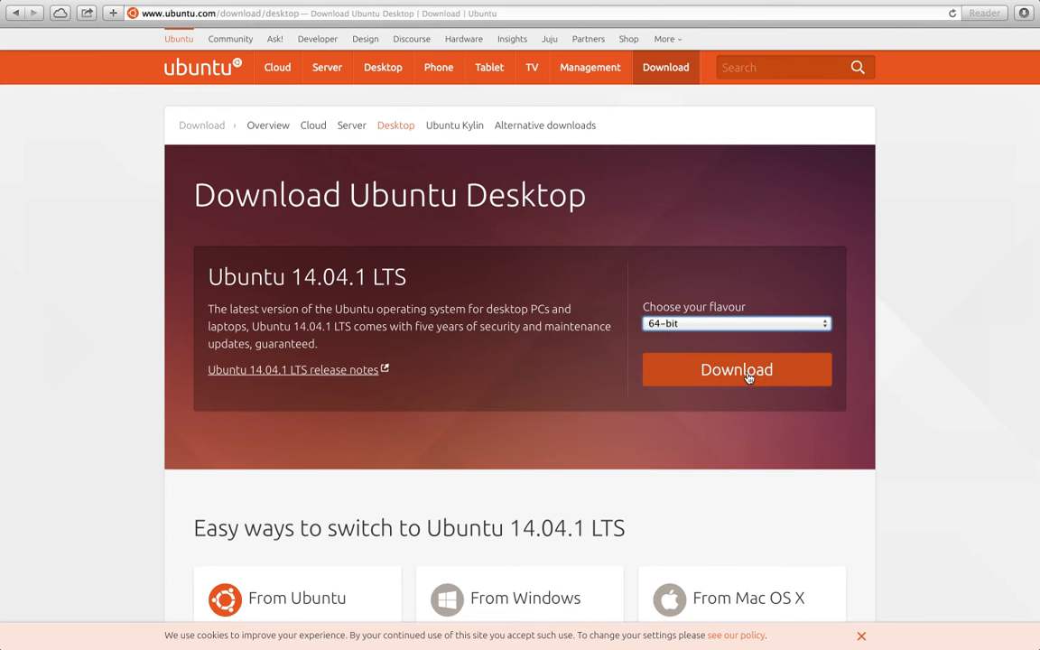
Switch to VMware Fusion and open its Virtual Machine Library.
{"action": "key", "text": "ctrl+Left"}
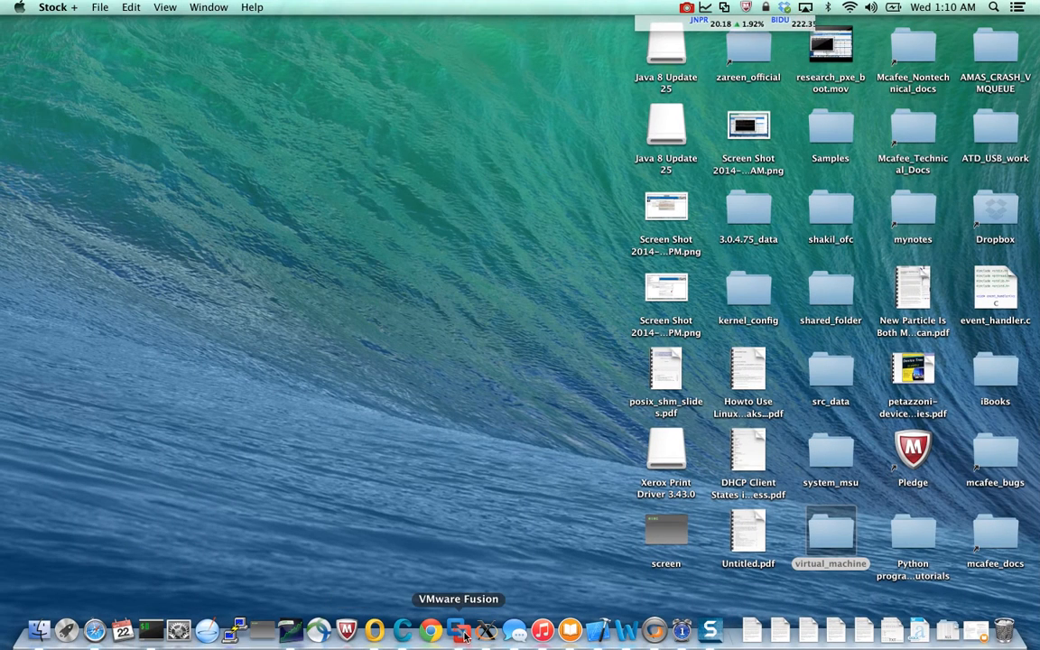
{"action": "right_click", "coordinate": [459, 635]}
{"action": "mouse_move", "coordinate": [515, 484]}
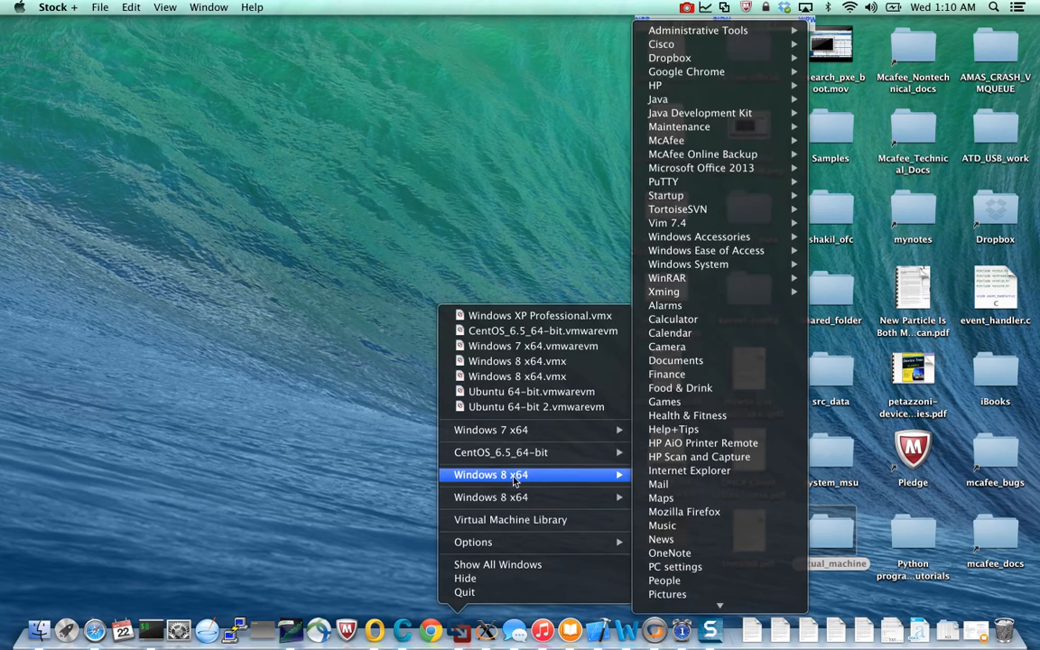
{"action": "left_click", "coordinate": [515, 520]}
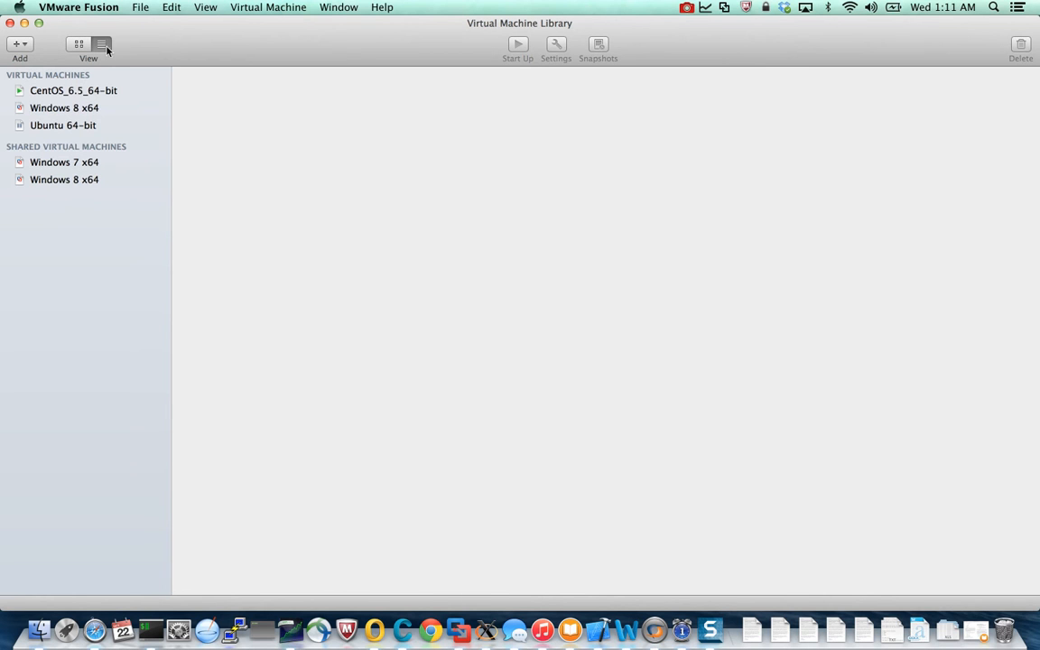
Remove the existing Ubuntu 64-bit virtual machine from the library.
{"action": "left_click", "coordinate": [56, 112]}
{"action": "right_click", "coordinate": [58, 113]}
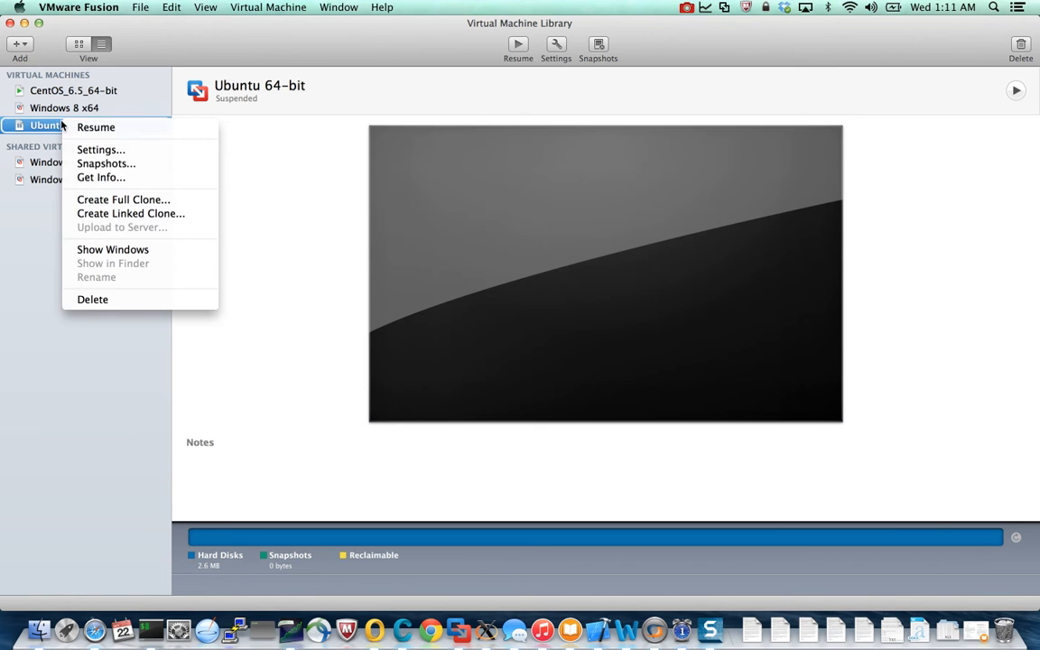
{"action": "left_click", "coordinate": [101, 299]}
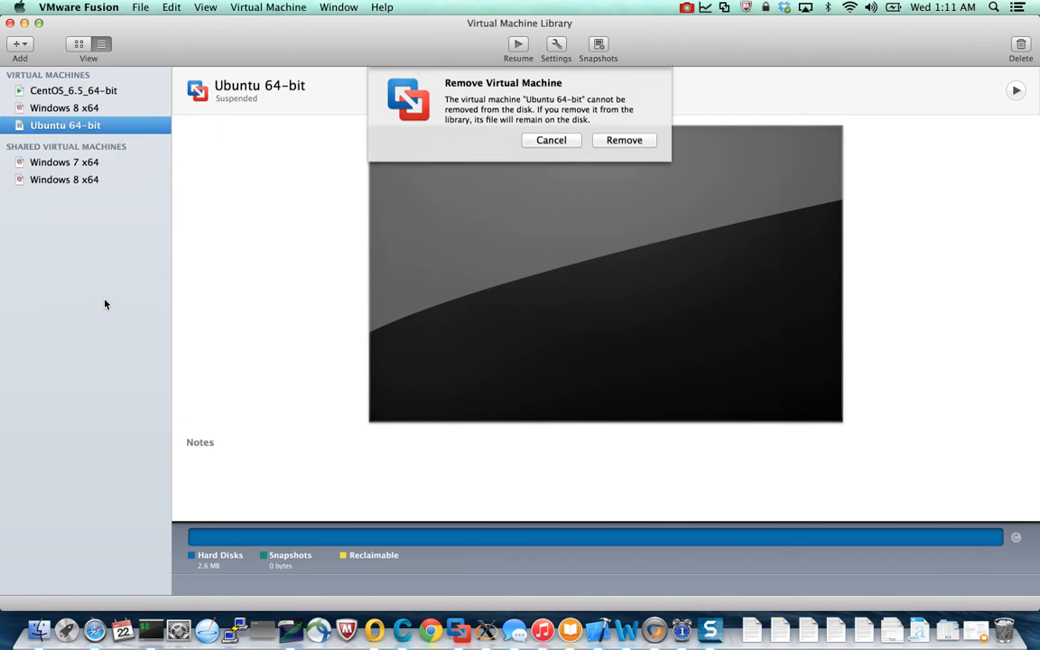
{"action": "left_click", "coordinate": [619, 142]}
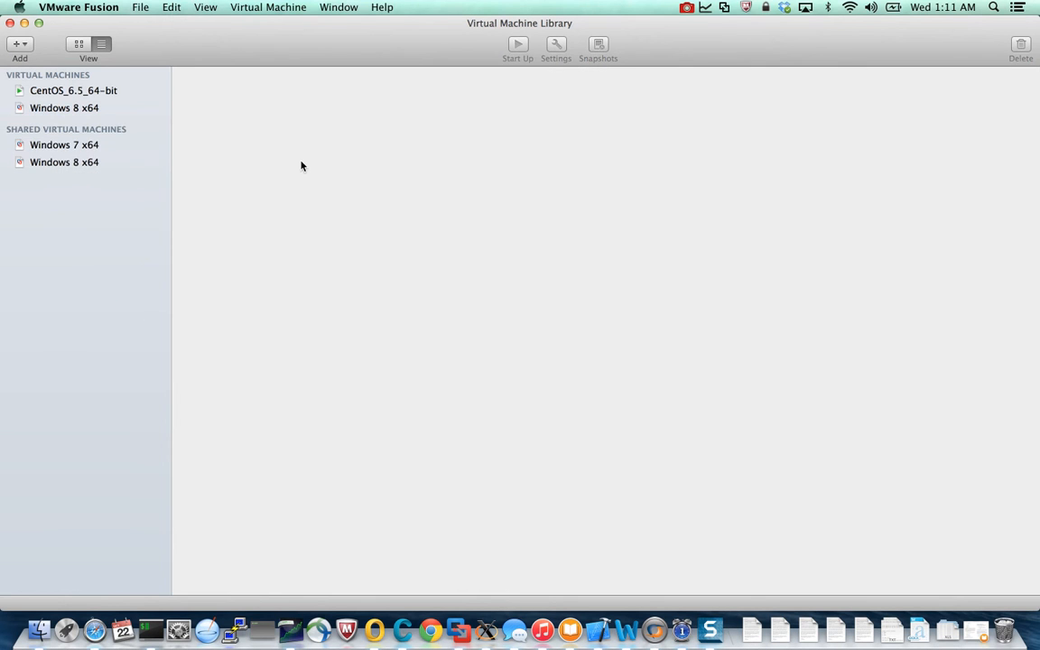
Start a new virtual machine with the installation method for creating a custom virtual machine.
{"action": "left_click", "coordinate": [142, 8]}
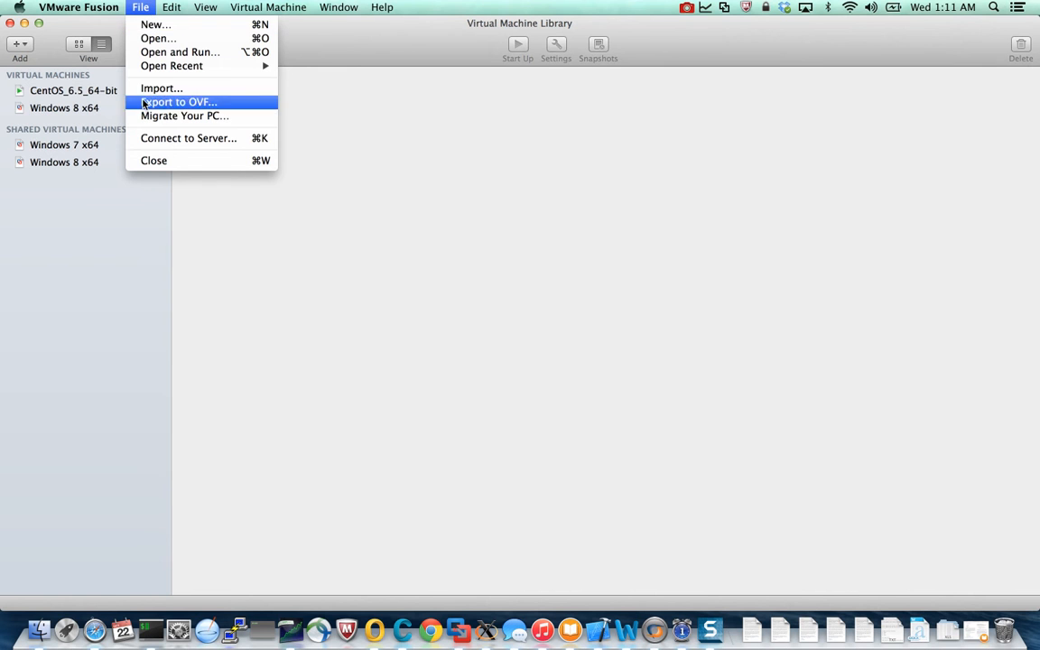
{"action": "left_click", "coordinate": [162, 27]}
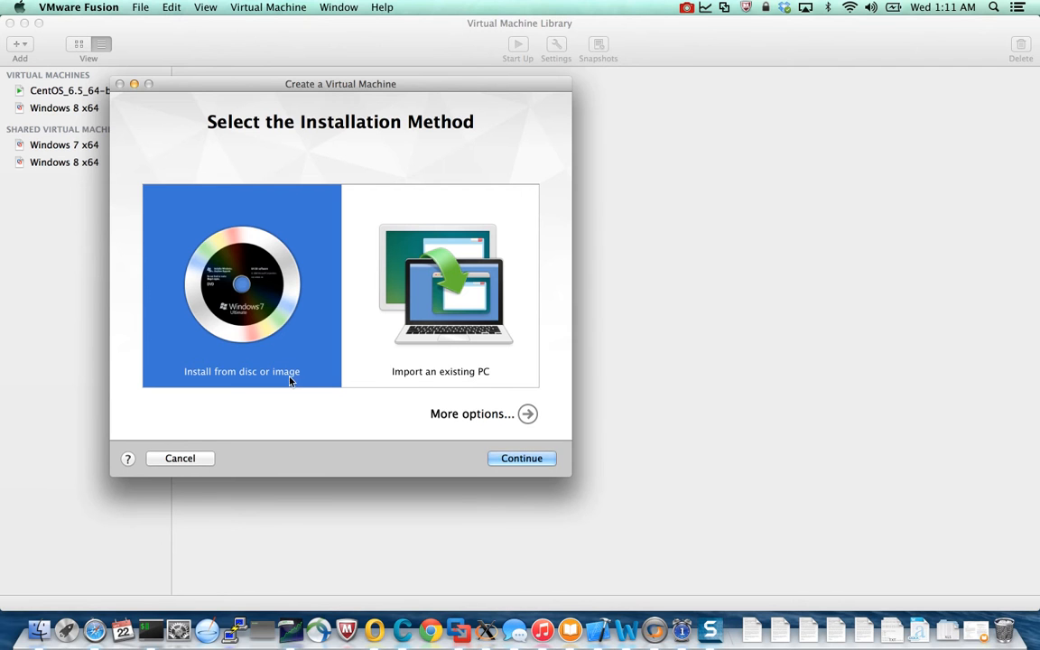
{"action": "left_click", "coordinate": [463, 415]}
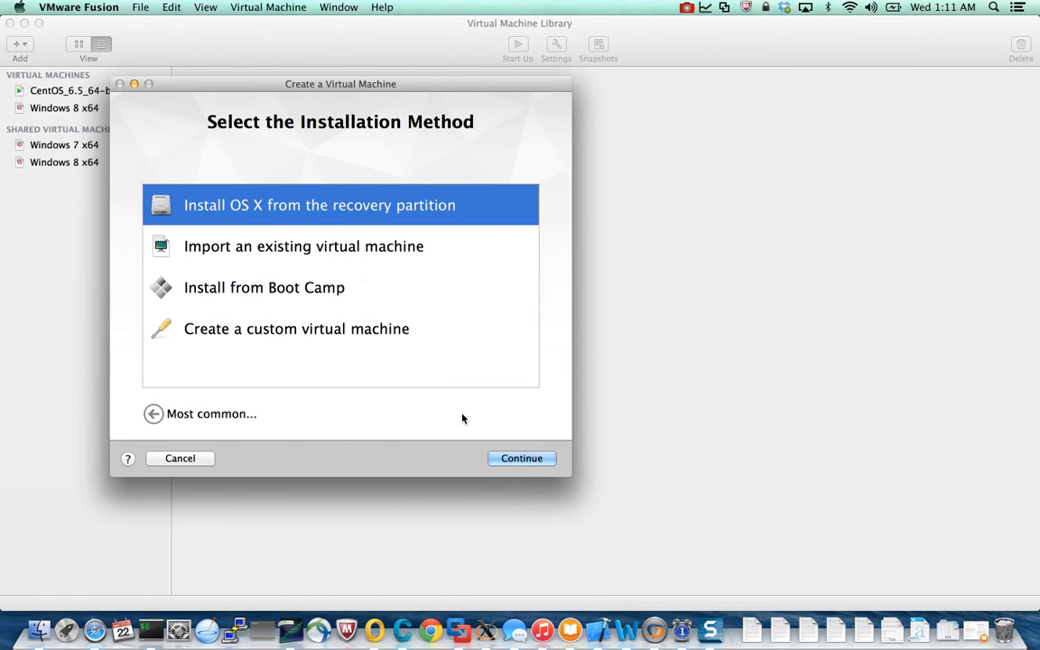
{"action": "left_click", "coordinate": [250, 330]}
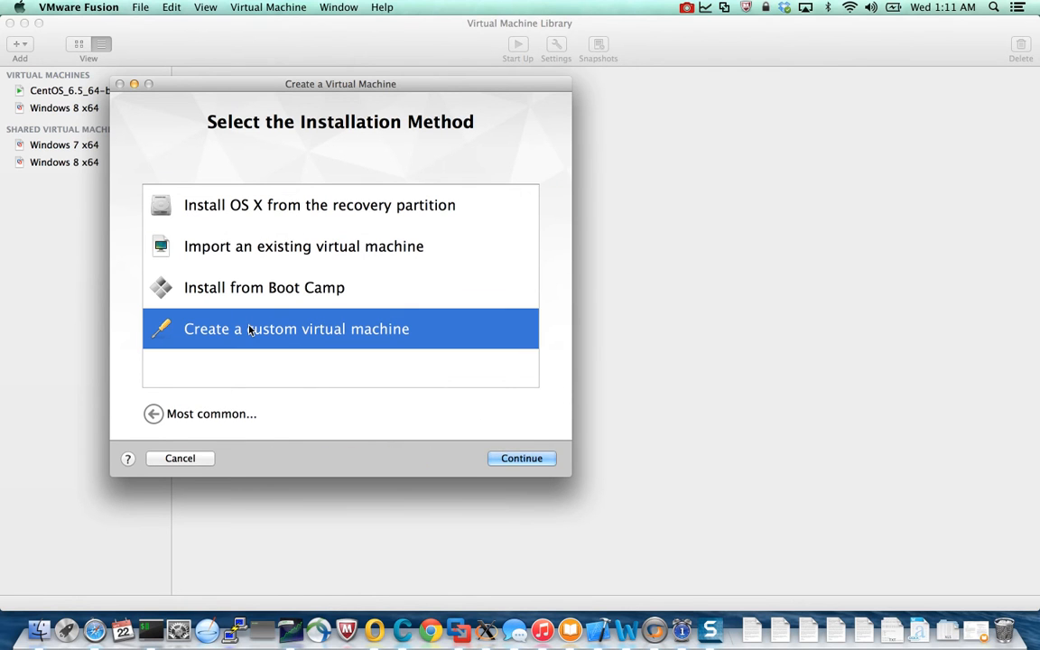
{"action": "left_click", "coordinate": [315, 290]}
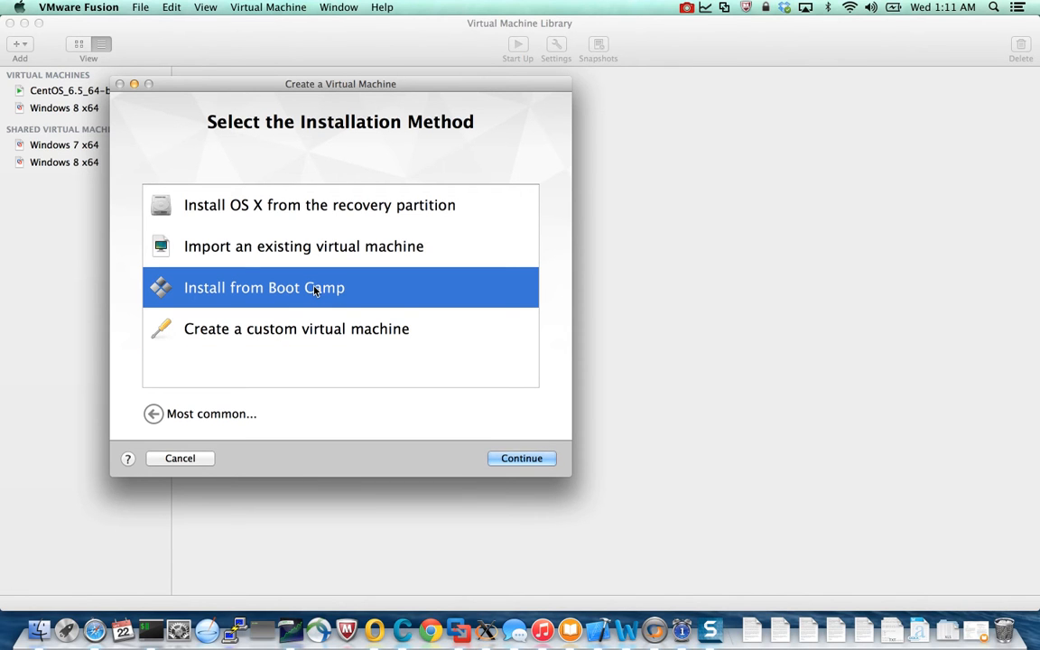
{"action": "left_click", "coordinate": [297, 340]}
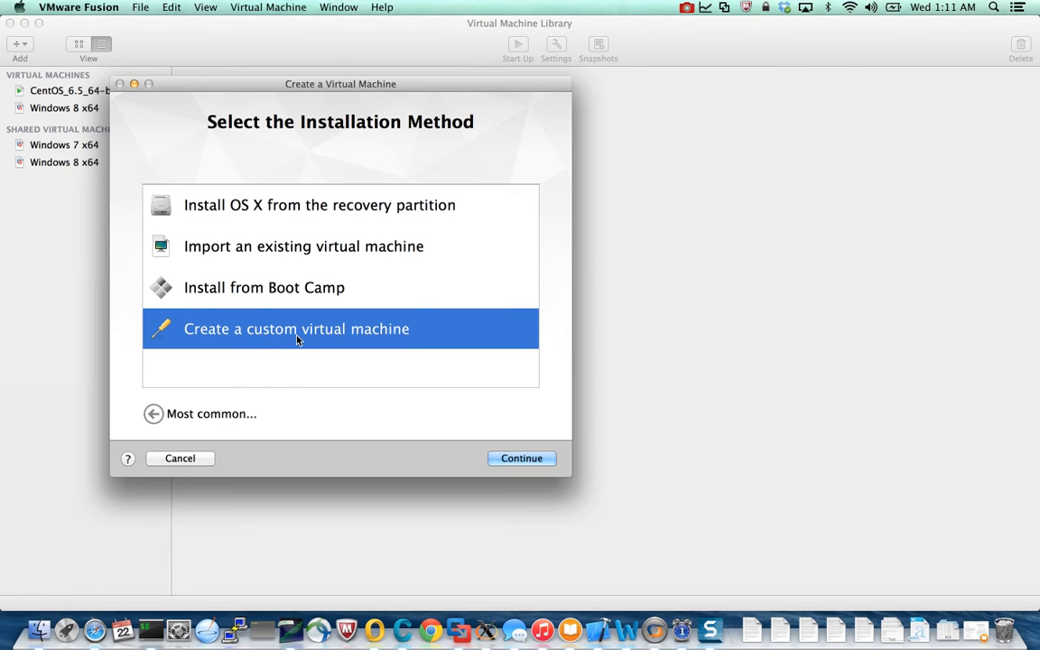
{"action": "left_click", "coordinate": [533, 459]}
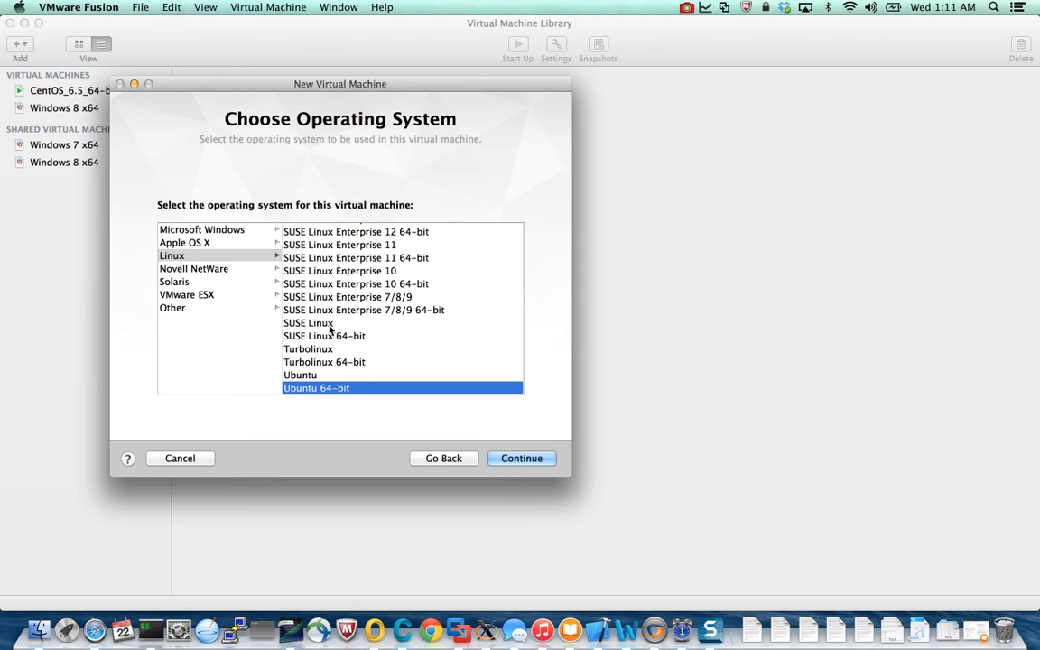
Review the Linux systems and accept Ubuntu 64-bit as the new virtual machine's operating system.
{"action": "scroll", "coordinate": [345, 387], "scroll_direction": "down", "scroll_amount": 2}
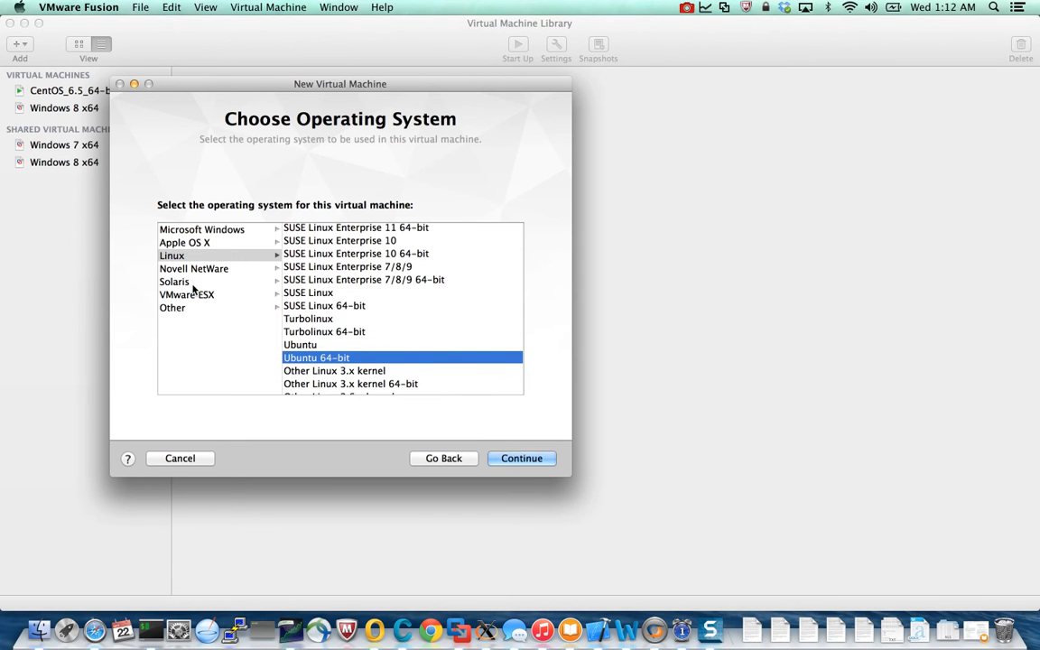
{"action": "scroll", "coordinate": [337, 332], "scroll_direction": "down", "scroll_amount": 4}
{"action": "scroll", "coordinate": [346, 250], "scroll_direction": "up", "scroll_amount": 10}
{"action": "scroll", "coordinate": [345, 253], "scroll_direction": "down", "scroll_amount": 10}
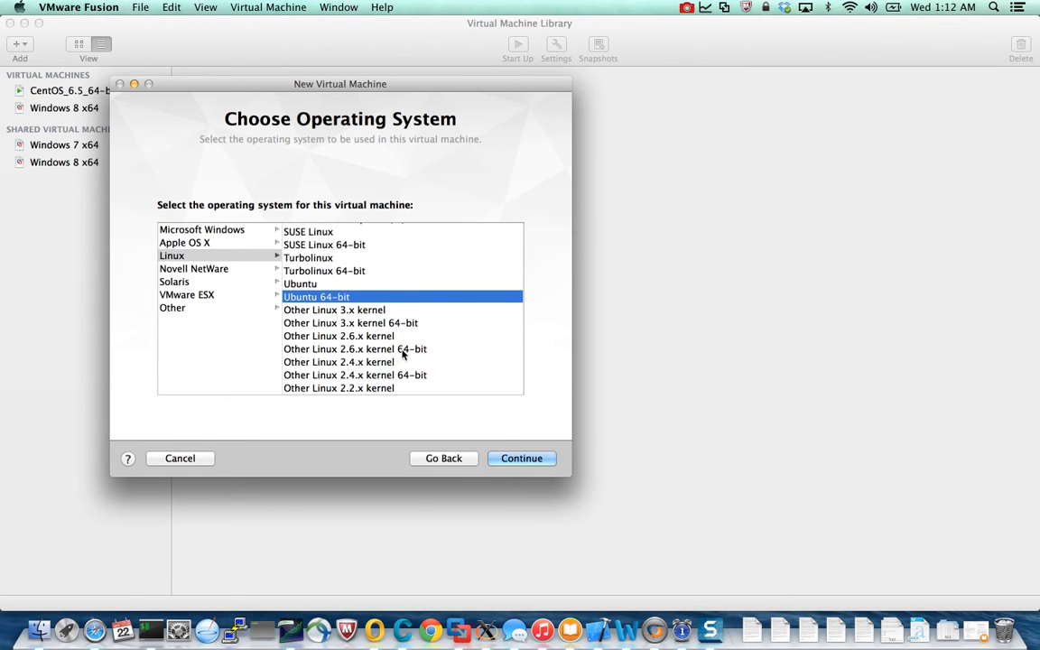
{"action": "scroll", "coordinate": [402, 354], "scroll_direction": "up", "scroll_amount": 3}
{"action": "scroll", "coordinate": [405, 353], "scroll_direction": "down", "scroll_amount": 3}
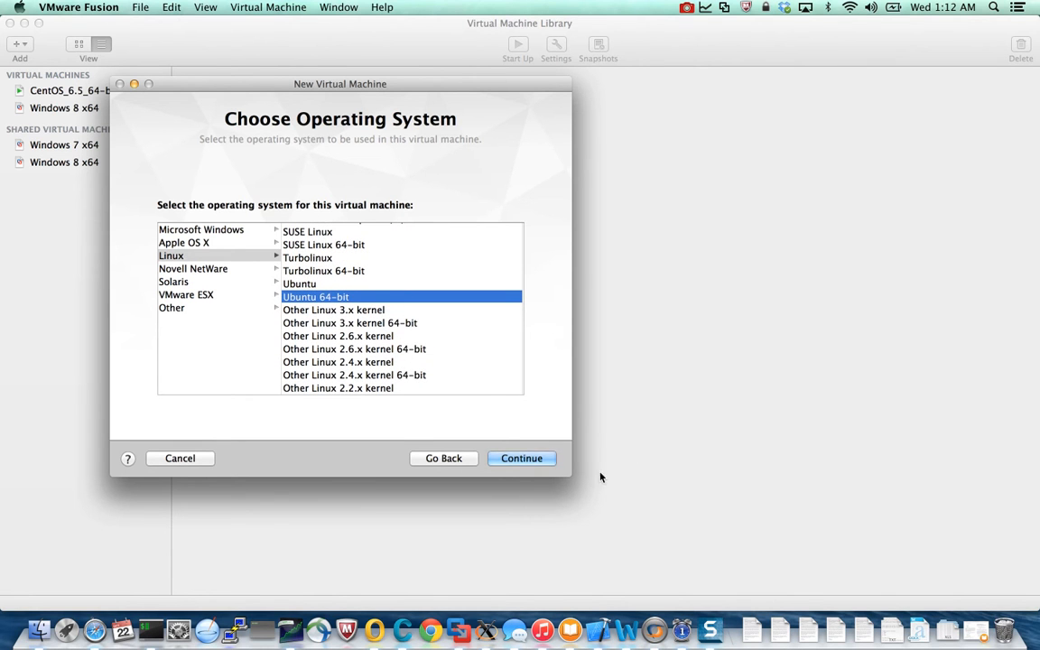
{"action": "left_click", "coordinate": [508, 458]}
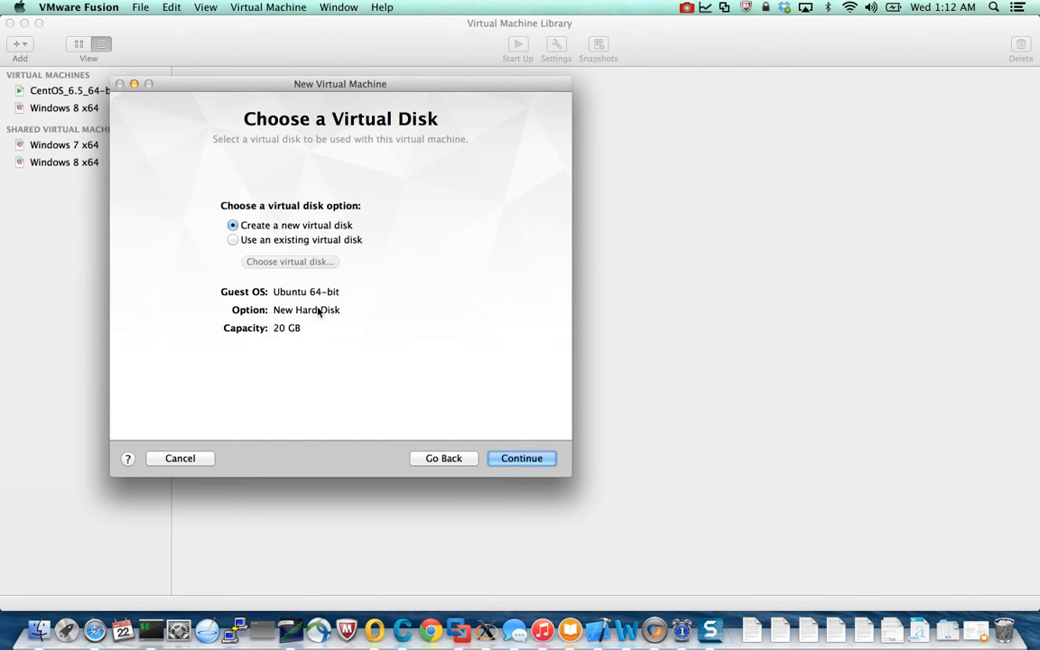
Accept creating a new virtual disk, then customize the settings and save the machine as Ubuntu 64-bit.vmwarevm in the virtual_machine folder.
{"action": "left_click", "coordinate": [519, 459]}
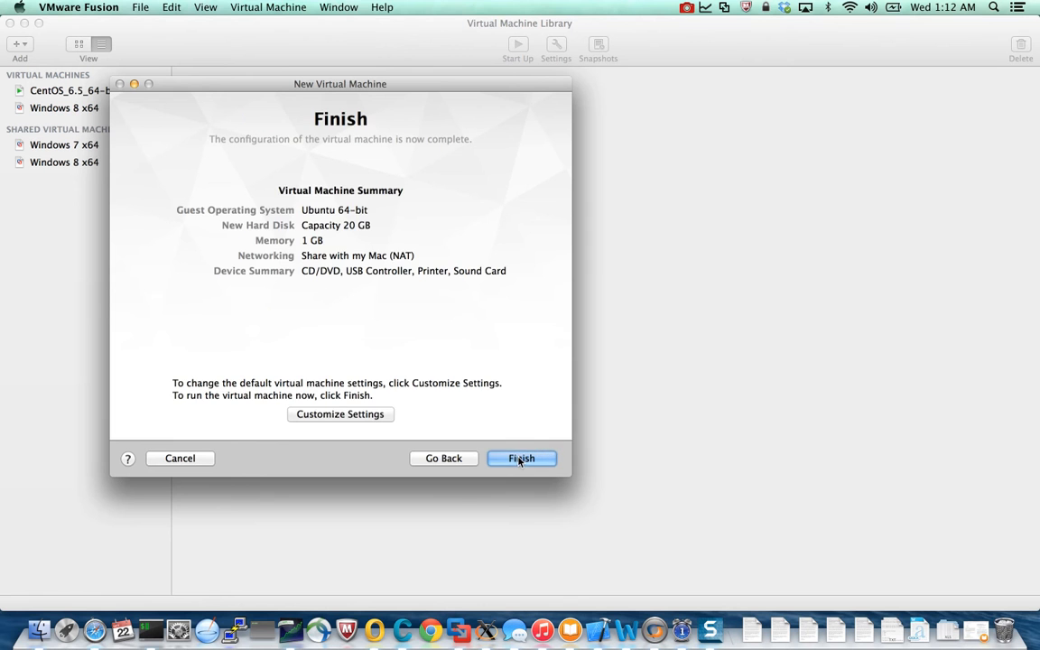
{"action": "left_click", "coordinate": [307, 416]}
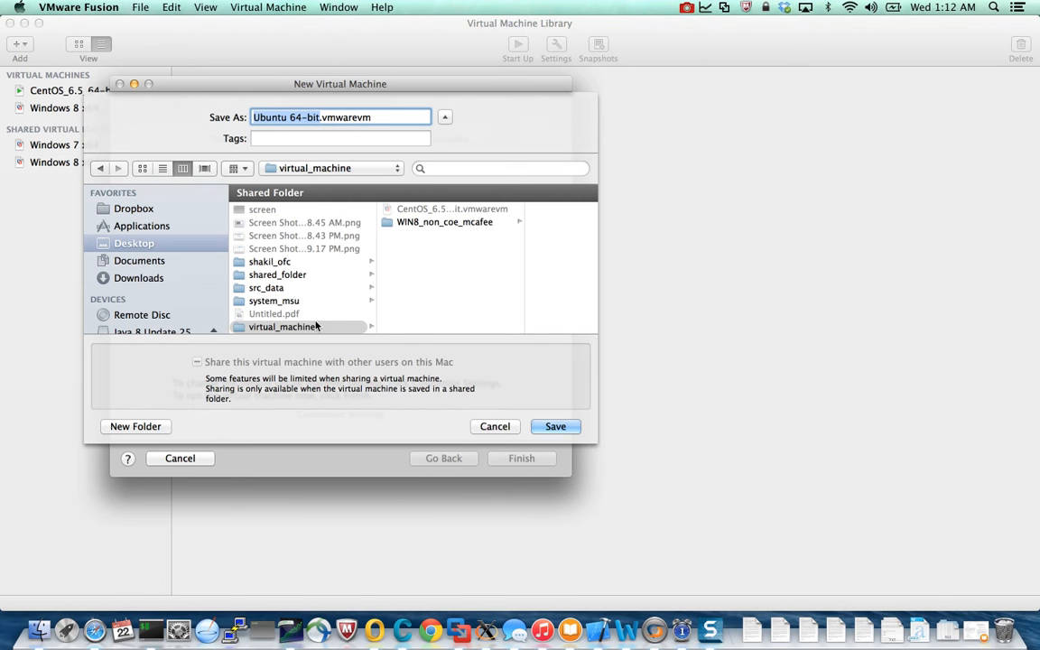
{"action": "left_click", "coordinate": [555, 427]}
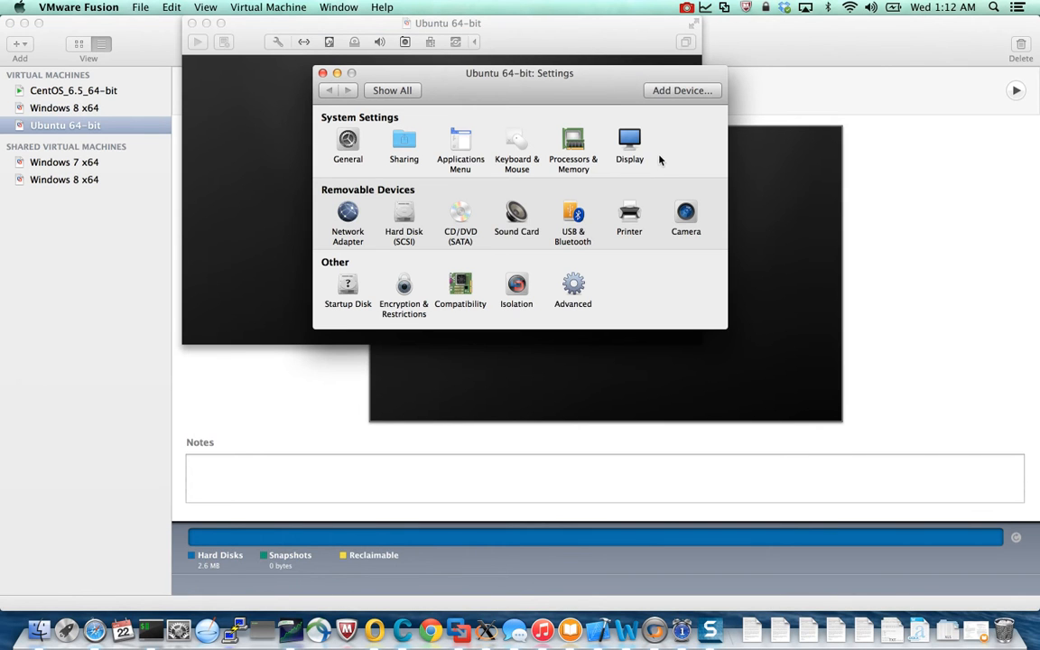
Set the Ubuntu 64-bit virtual machine's memory to 2048 MB and return to the settings overview.
{"action": "left_click", "coordinate": [575, 168]}
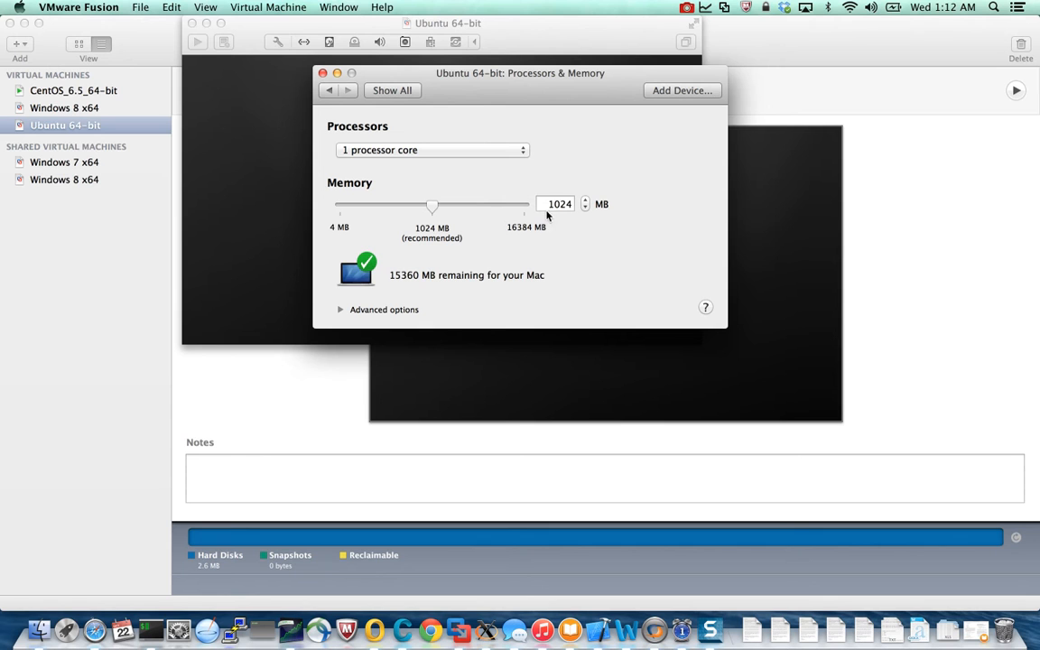
{"action": "double_click", "coordinate": [550, 205]}
{"action": "type", "text": "2048"}
{"action": "key", "text": "Return"}
{"action": "left_click", "coordinate": [330, 90]}
Expand the virtual machine's SCSI hard disk to 100 GB and return to the settings overview.
{"action": "left_click", "coordinate": [398, 243]}
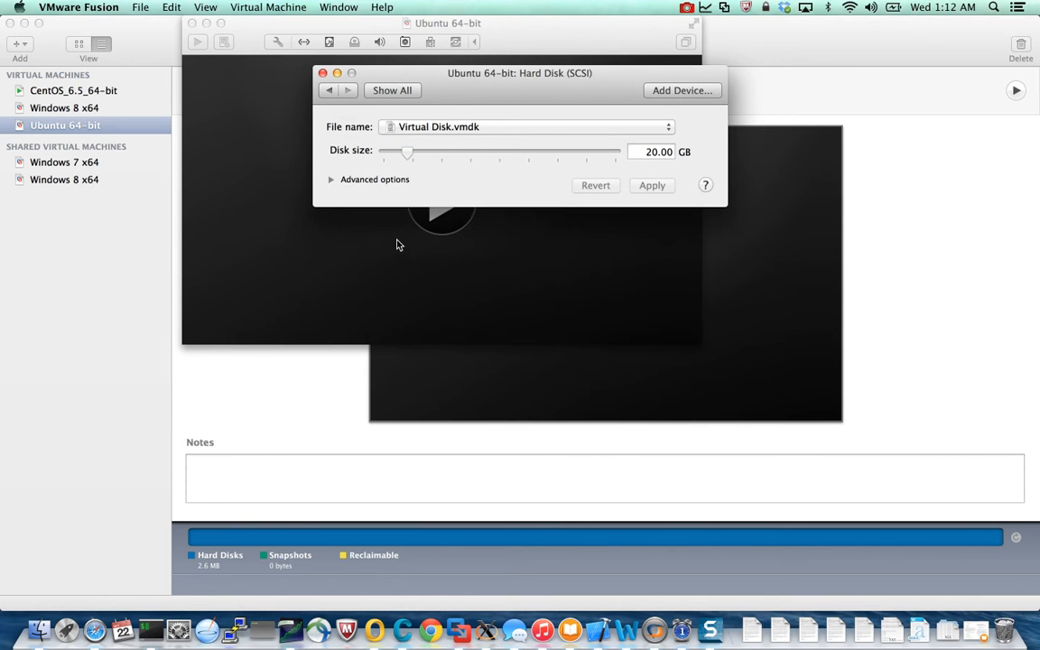
{"action": "left_click", "coordinate": [640, 155]}
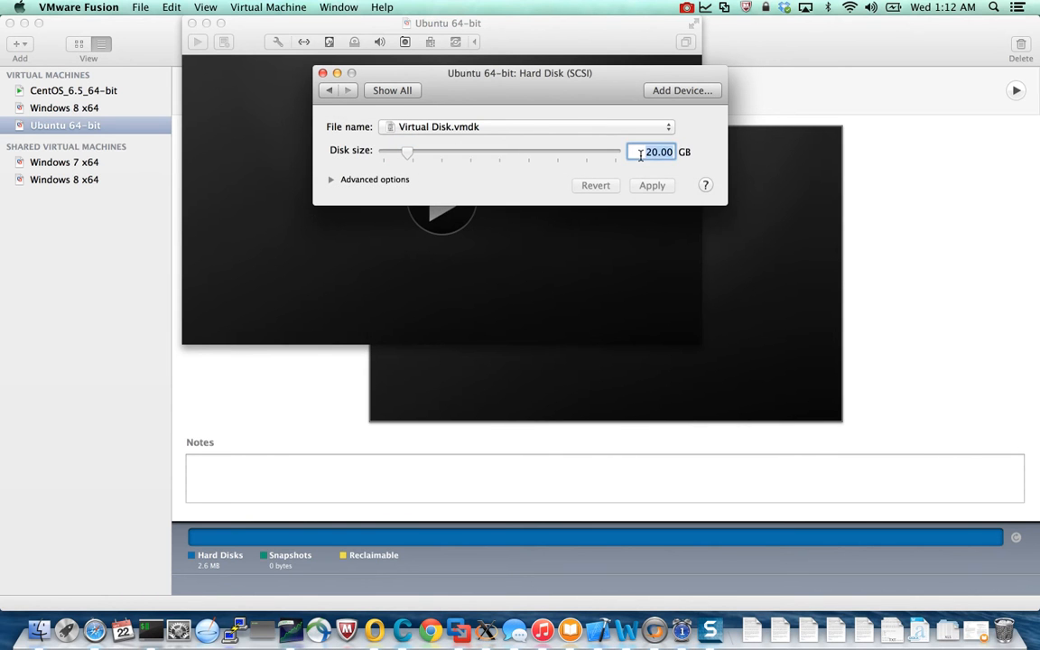
{"action": "type", "text": "100"}
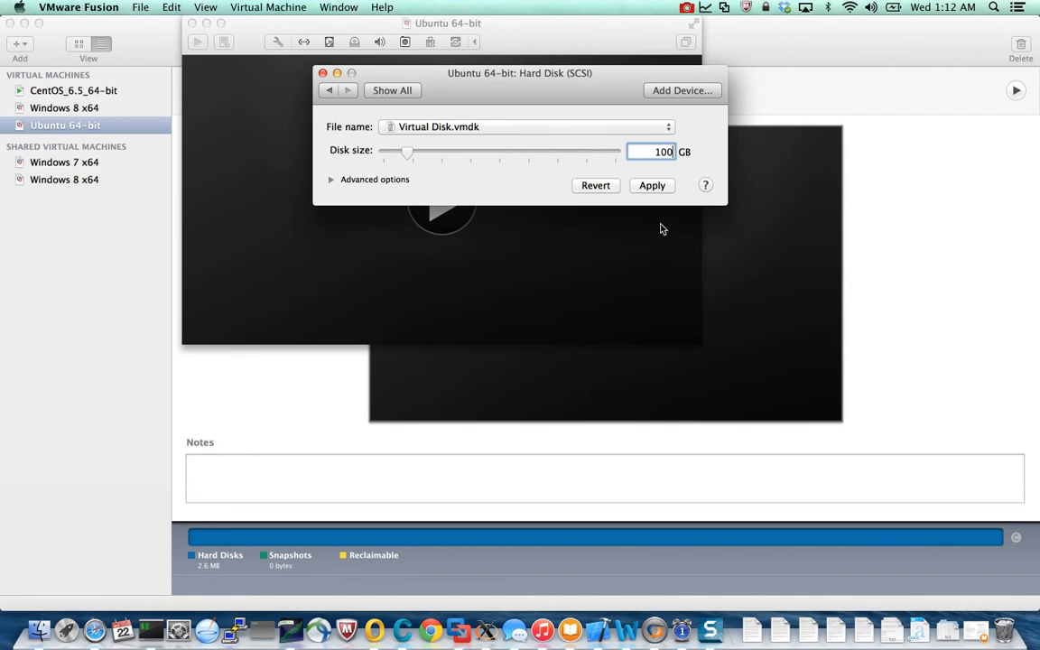
{"action": "left_click", "coordinate": [651, 186]}
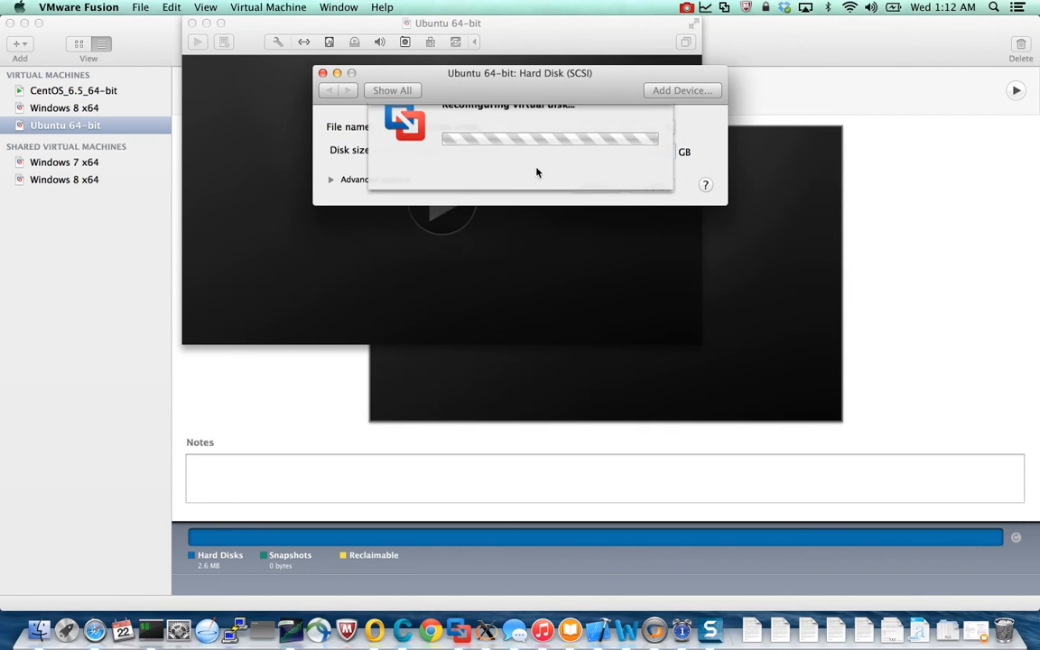
{"action": "left_click", "coordinate": [331, 91]}
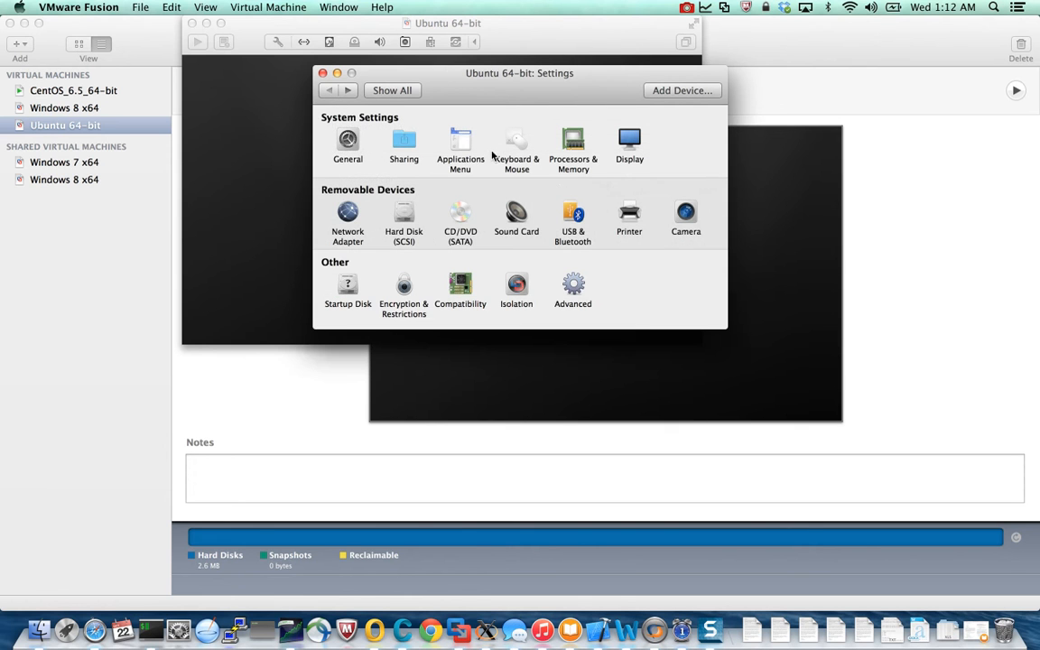
Connect the CD/DVD drive and assign it the disc image ubuntu-14.04.1-desktop-amd64.iso from the Downloads folder.
{"action": "left_click", "coordinate": [462, 221]}
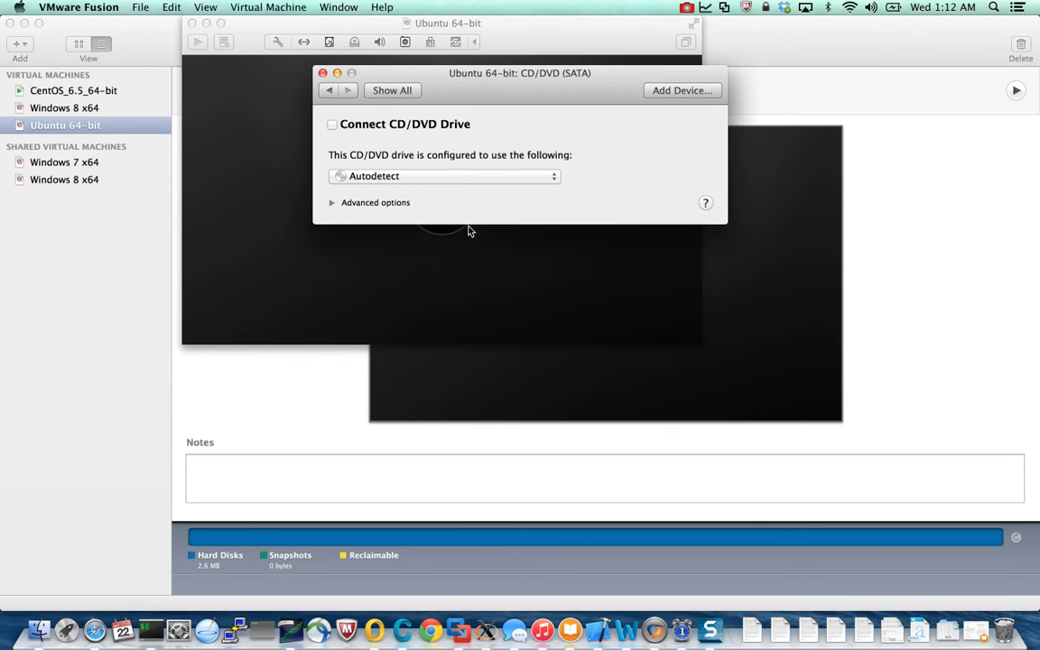
{"action": "left_click", "coordinate": [333, 126]}
{"action": "left_click", "coordinate": [467, 178]}
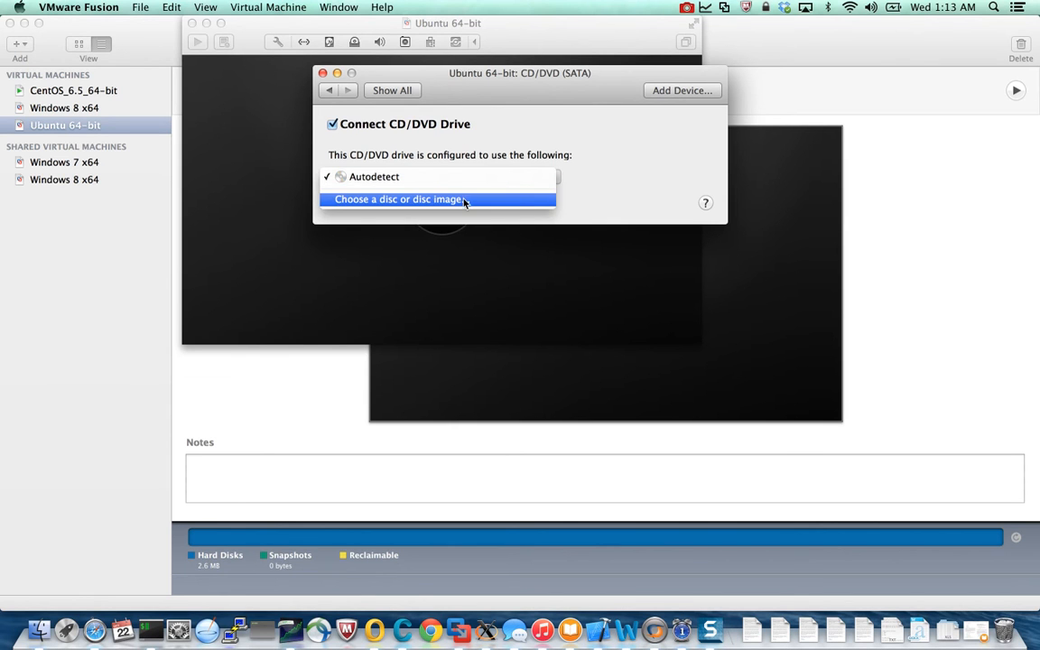
{"action": "left_click", "coordinate": [401, 204]}
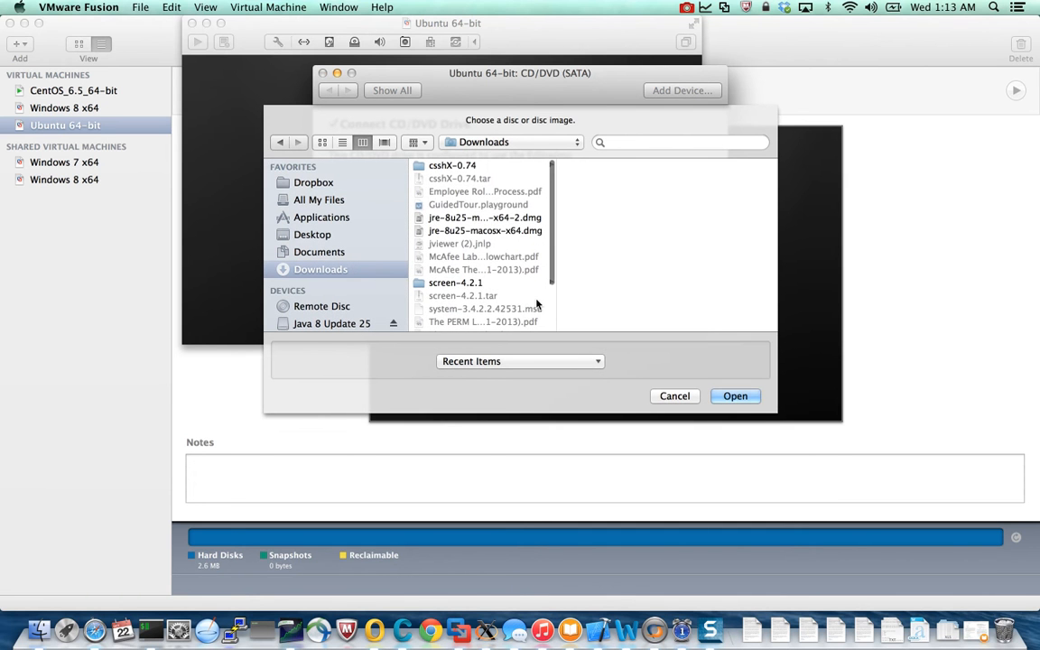
{"action": "scroll", "coordinate": [451, 298], "scroll_direction": "down", "scroll_amount": 3}
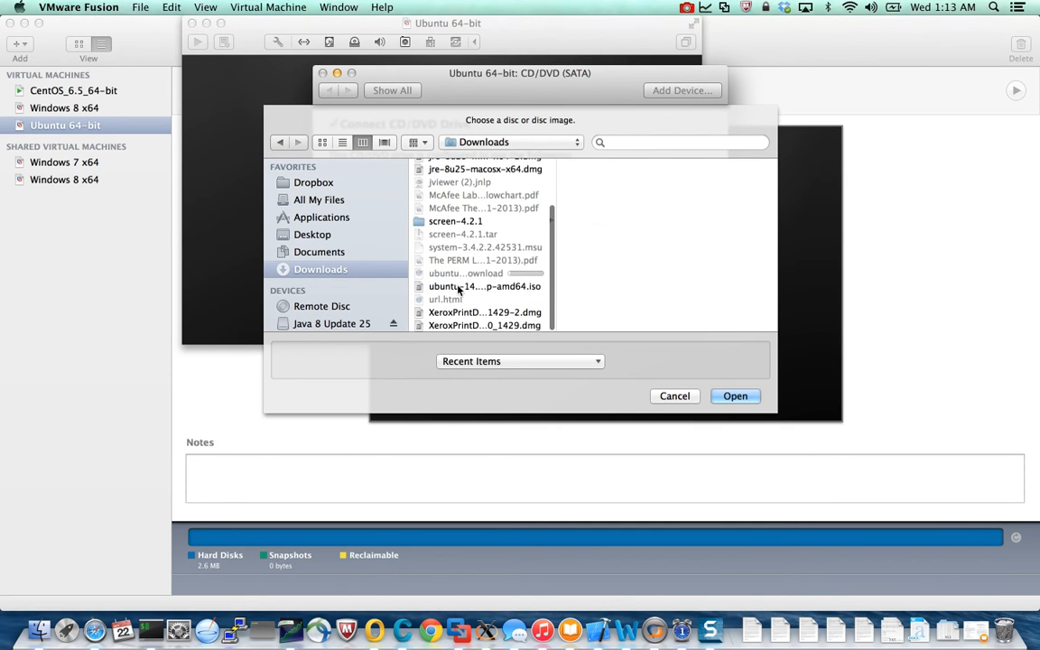
{"action": "left_click", "coordinate": [459, 287]}
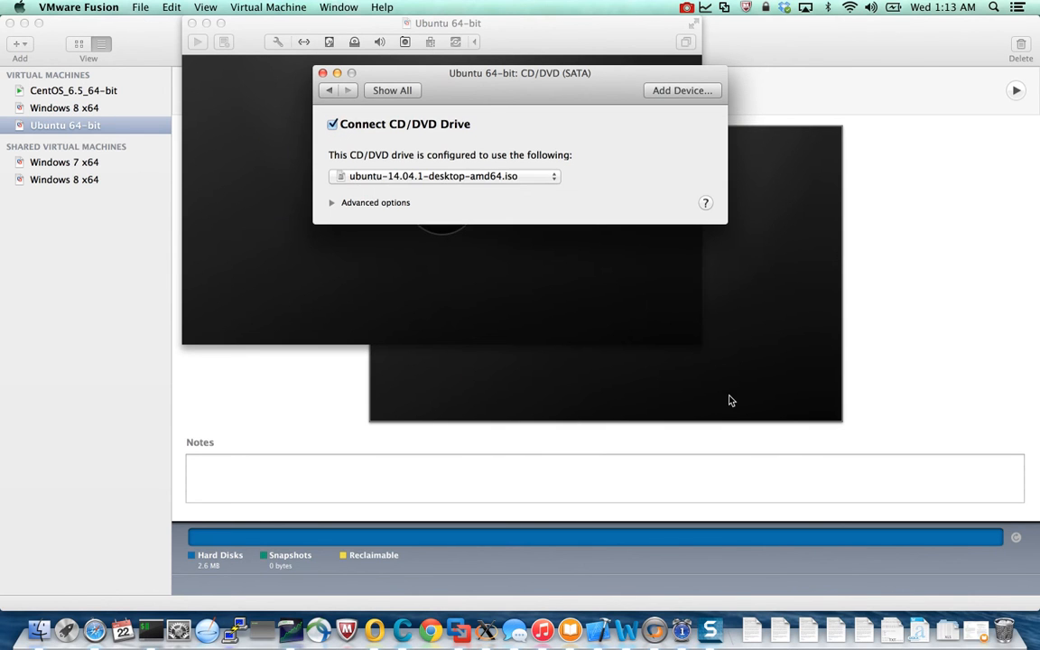
{"action": "left_click", "coordinate": [330, 91]}
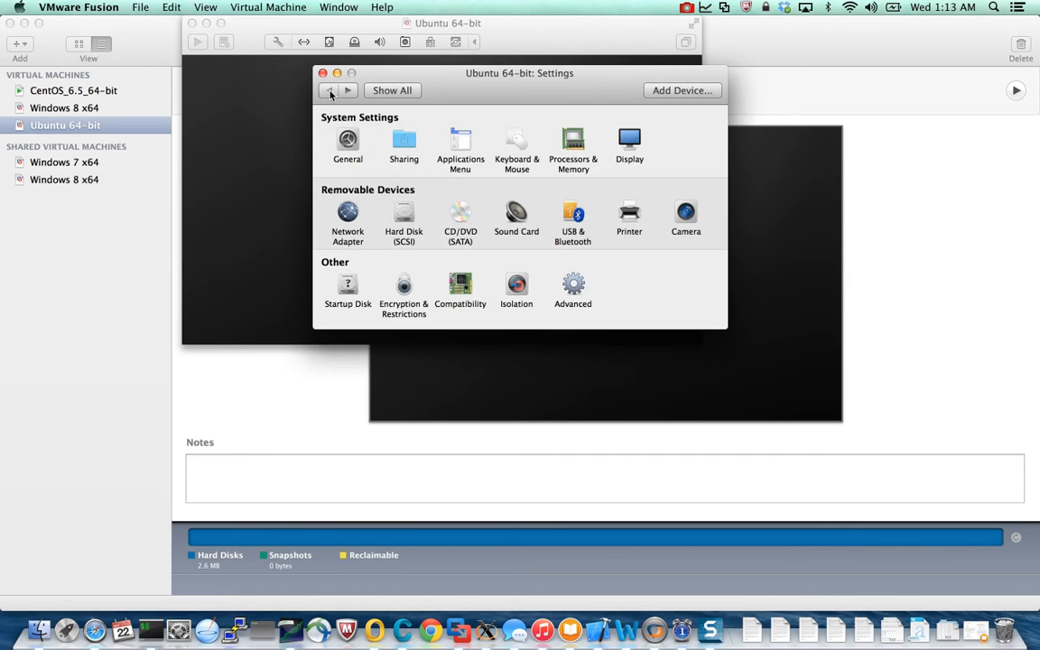
Review the SCSI hard disk's advanced options for bus type, pre-allocation and file splitting, and close the settings.
{"action": "left_click", "coordinate": [403, 217]}
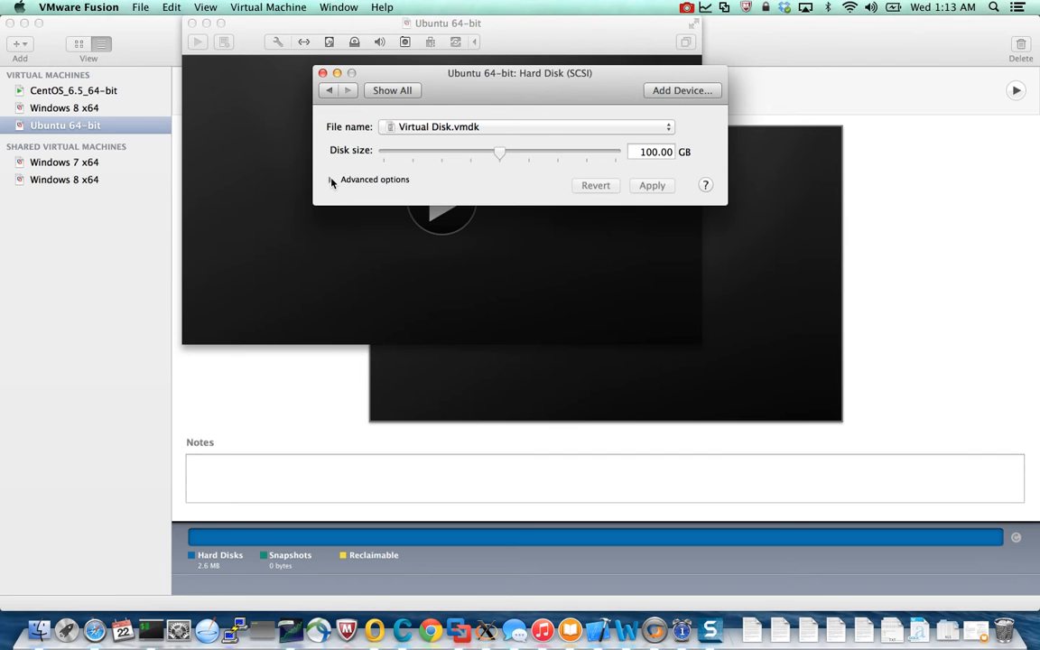
{"action": "left_click", "coordinate": [332, 180]}
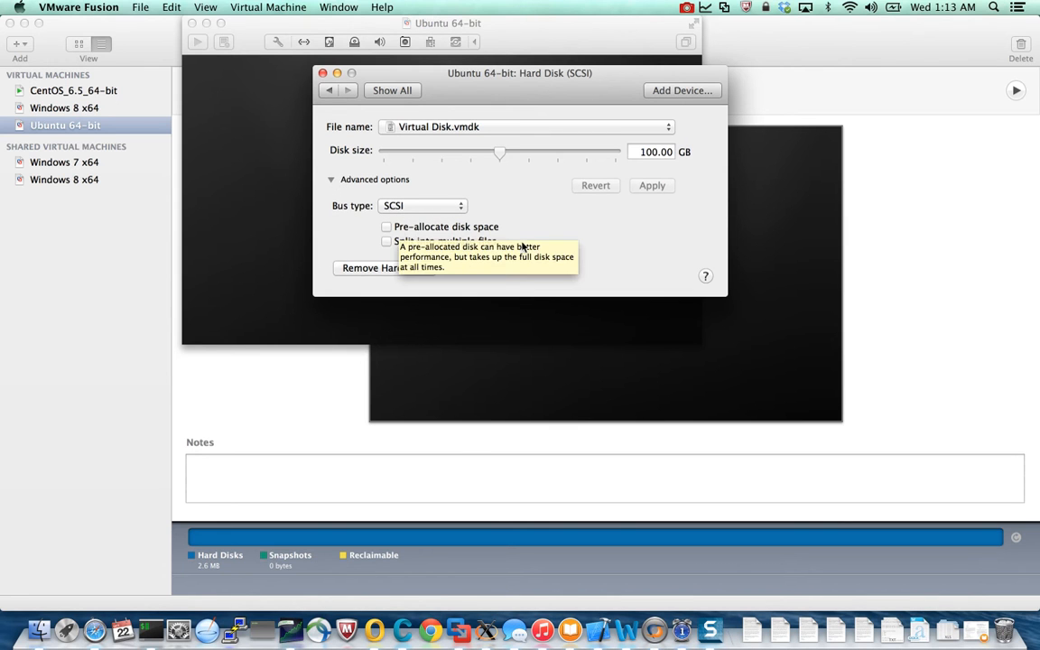
{"action": "mouse_move", "coordinate": [446, 244]}
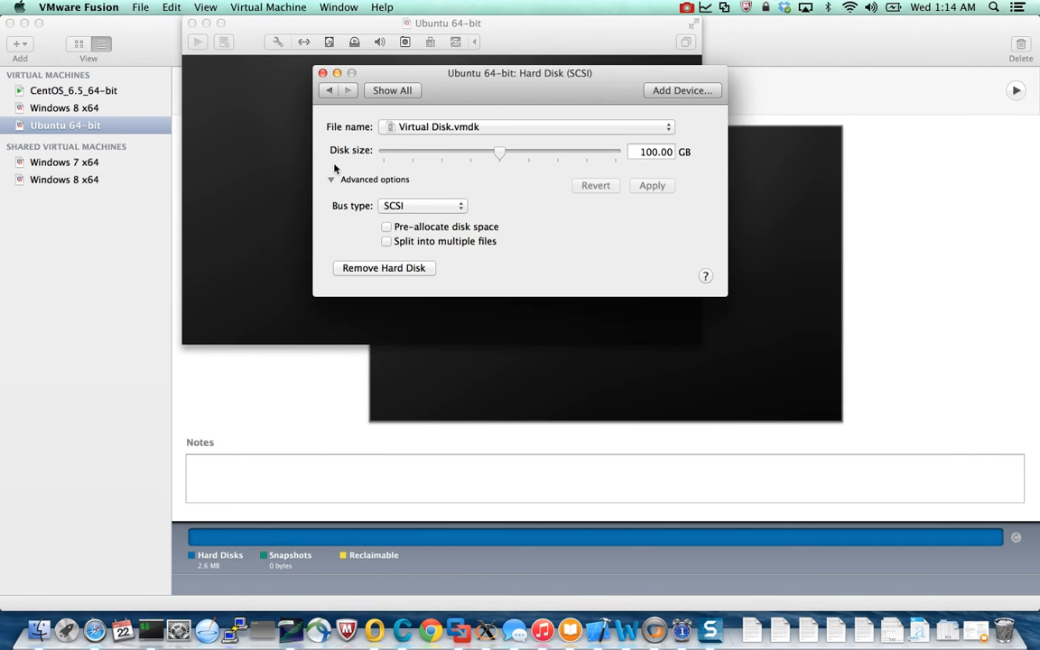
{"action": "left_click", "coordinate": [322, 74]}
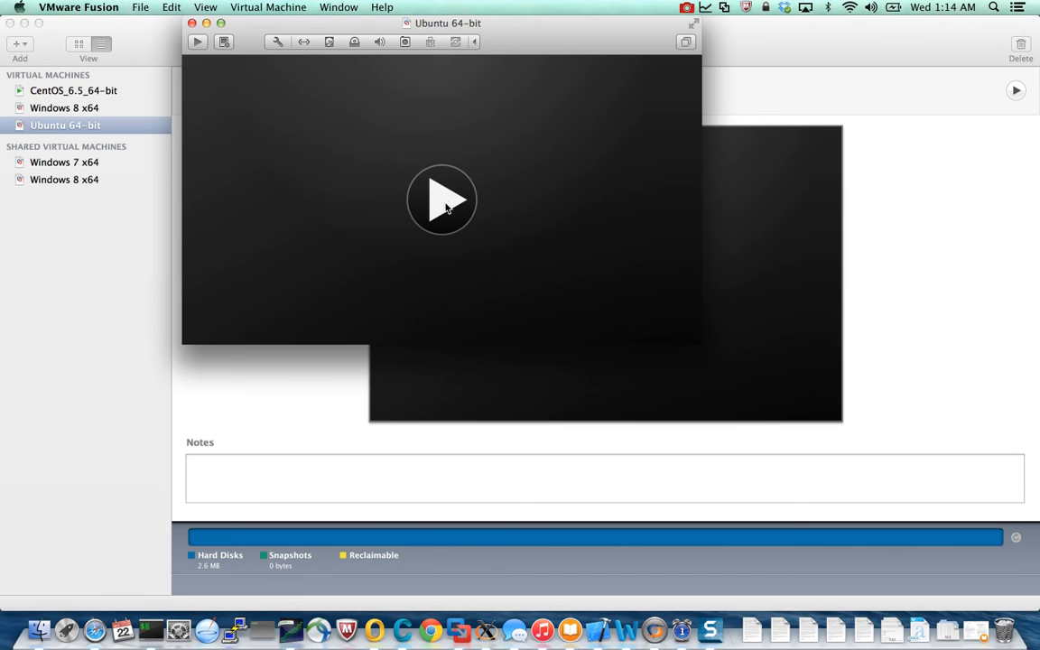
Power on the Ubuntu 64-bit virtual machine and show it in full screen.
{"action": "left_click", "coordinate": [442, 204]}
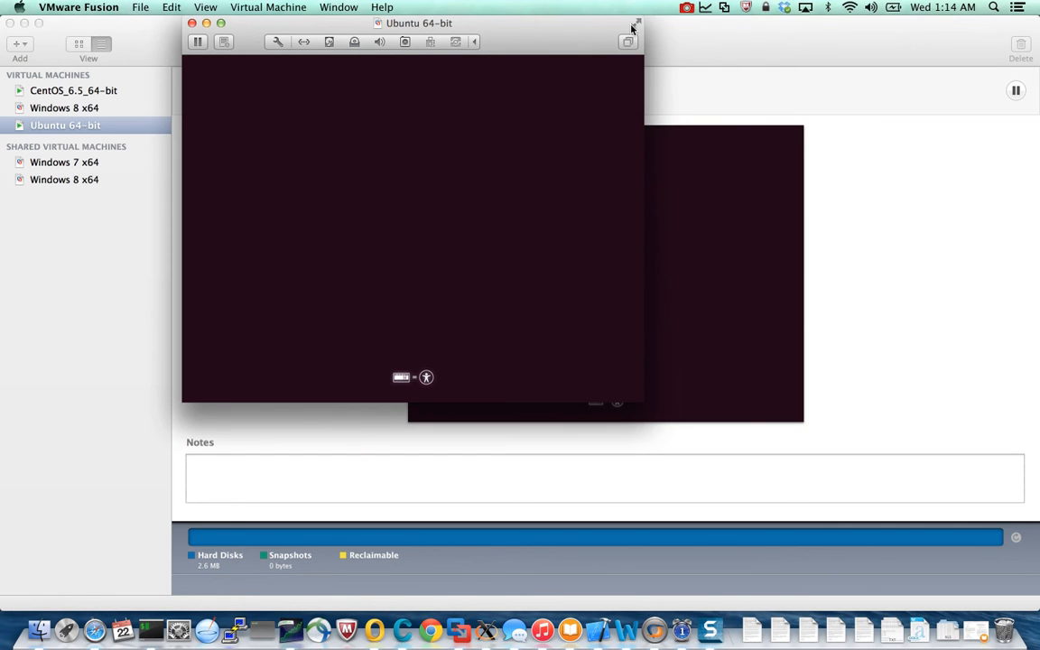
{"action": "left_click", "coordinate": [213, 10]}
{"action": "left_click", "coordinate": [212, 50]}
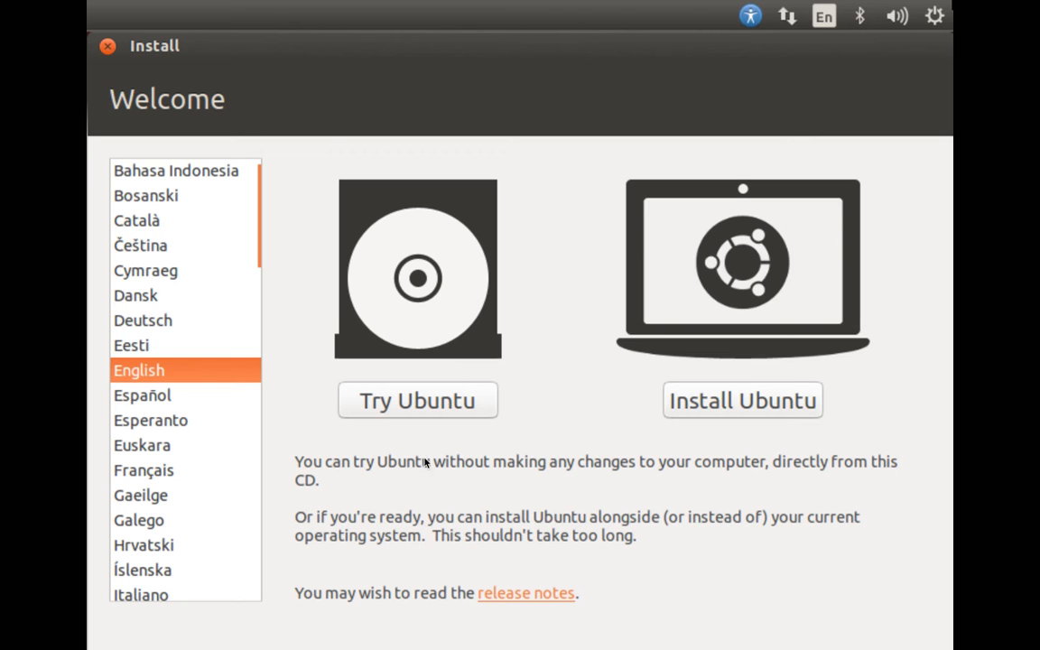
Start the Ubuntu installation in English without updates or third-party software, and choose Something else as the installation type.
{"action": "left_click", "coordinate": [725, 408]}
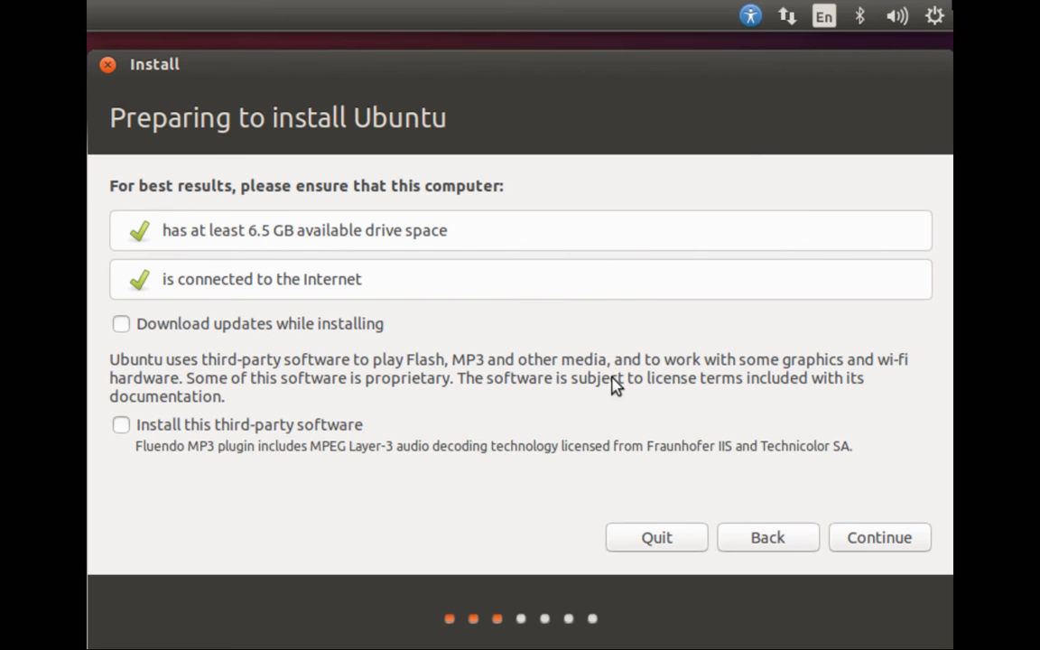
{"action": "left_click", "coordinate": [884, 539]}
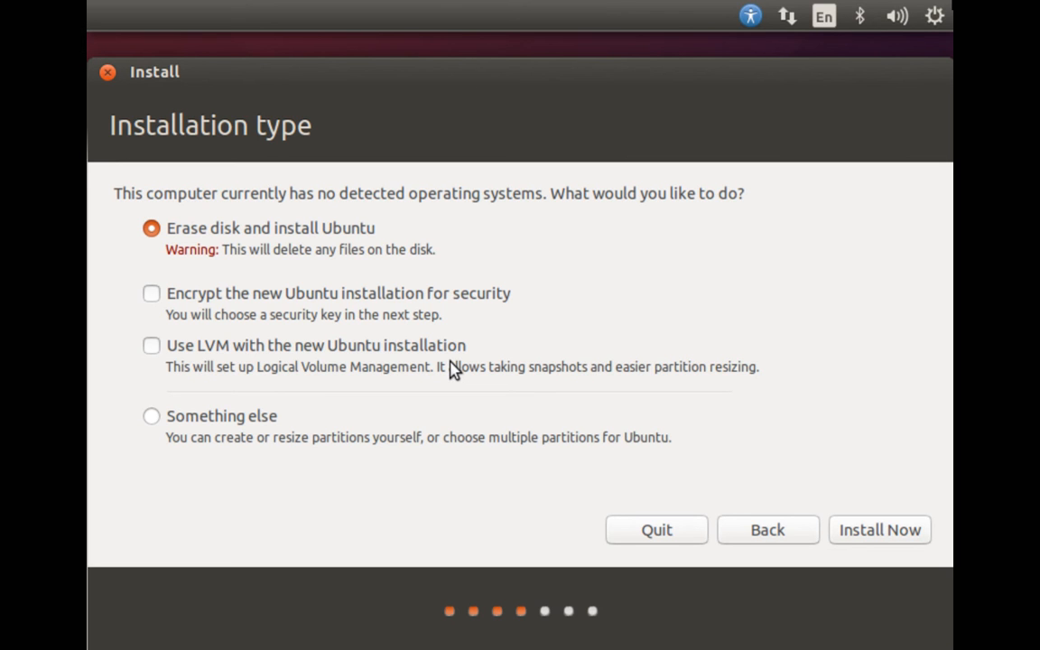
{"action": "left_click", "coordinate": [150, 418]}
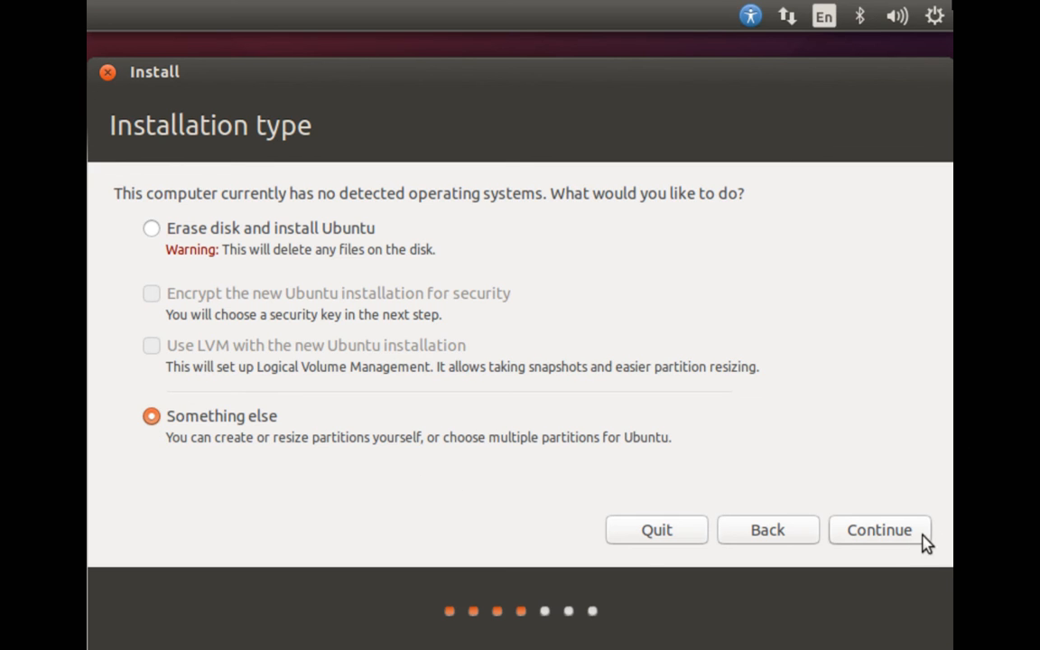
{"action": "left_click", "coordinate": [880, 531]}
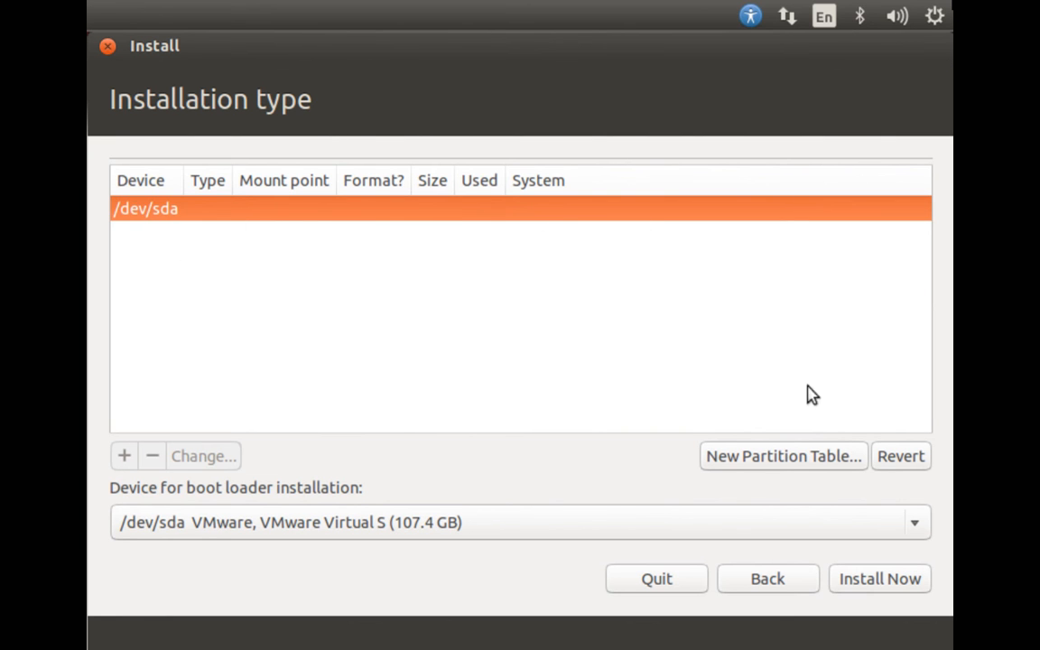
{"action": "left_click", "coordinate": [776, 461]}
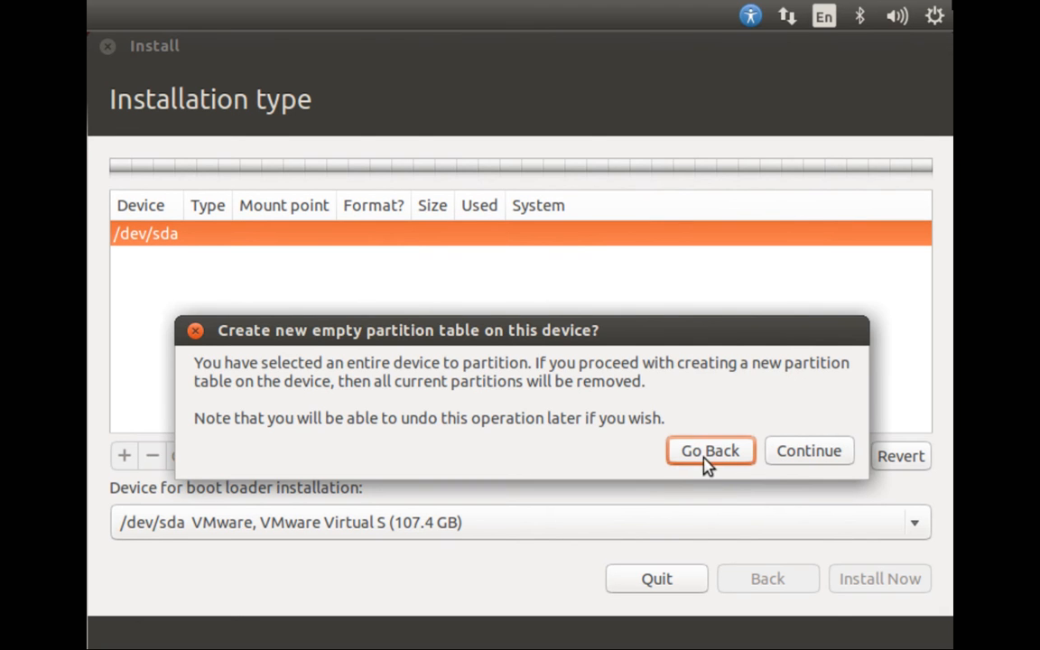
{"action": "left_click", "coordinate": [804, 460]}
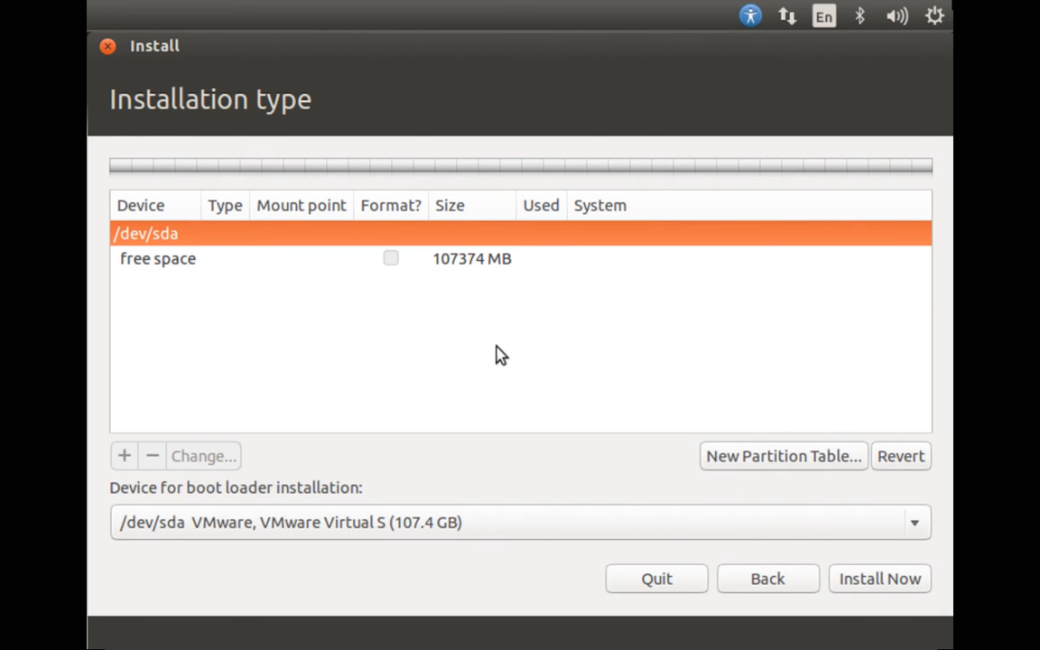
{"action": "left_click", "coordinate": [212, 262]}
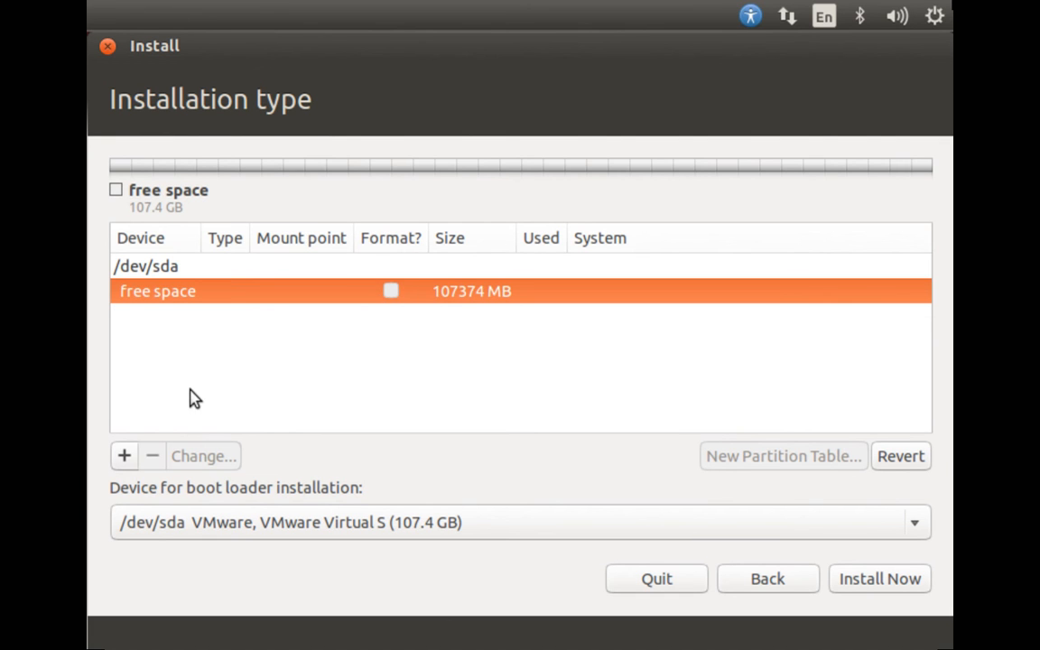
{"action": "left_click", "coordinate": [900, 458]}
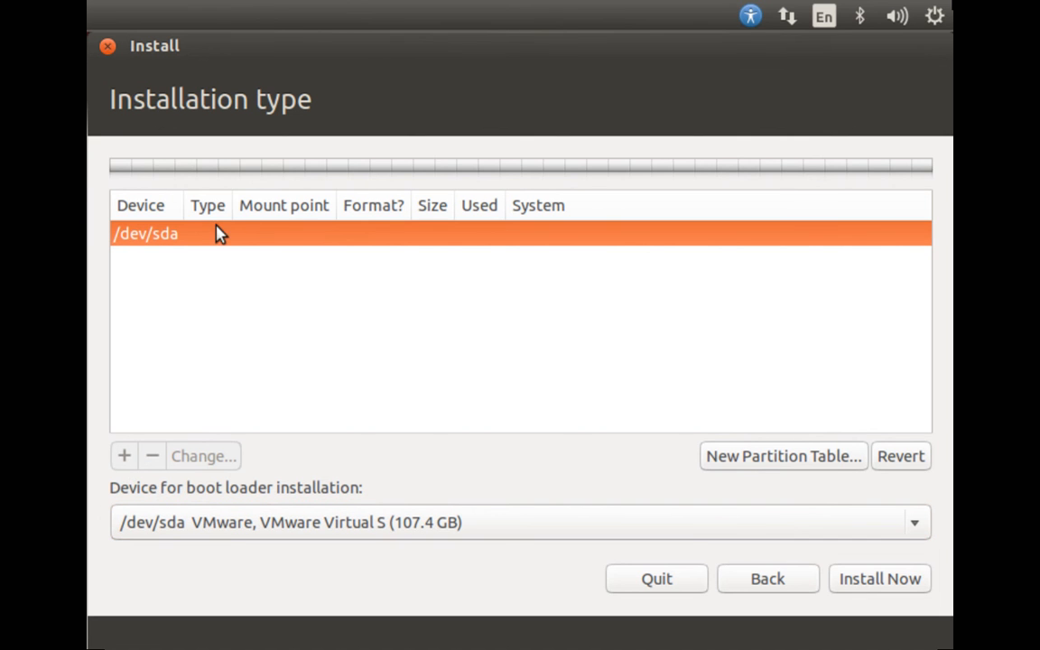
Create an empty partition table on /dev/sda and add a 2048 MB primary Ext4 partition mounted at /boot.
{"action": "left_click", "coordinate": [740, 457]}
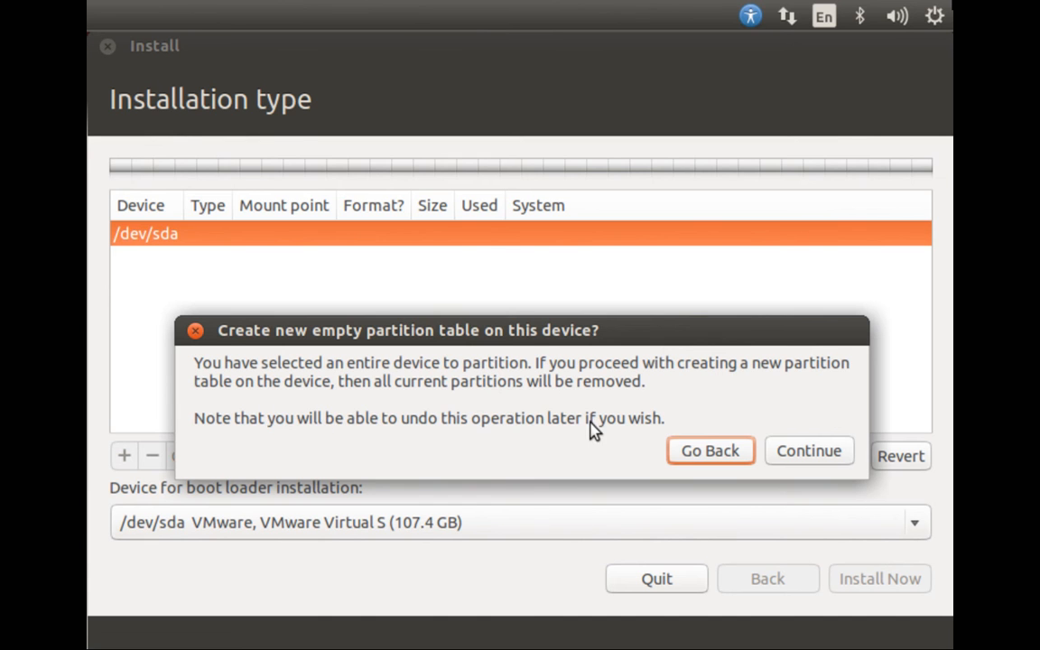
{"action": "left_click", "coordinate": [822, 452]}
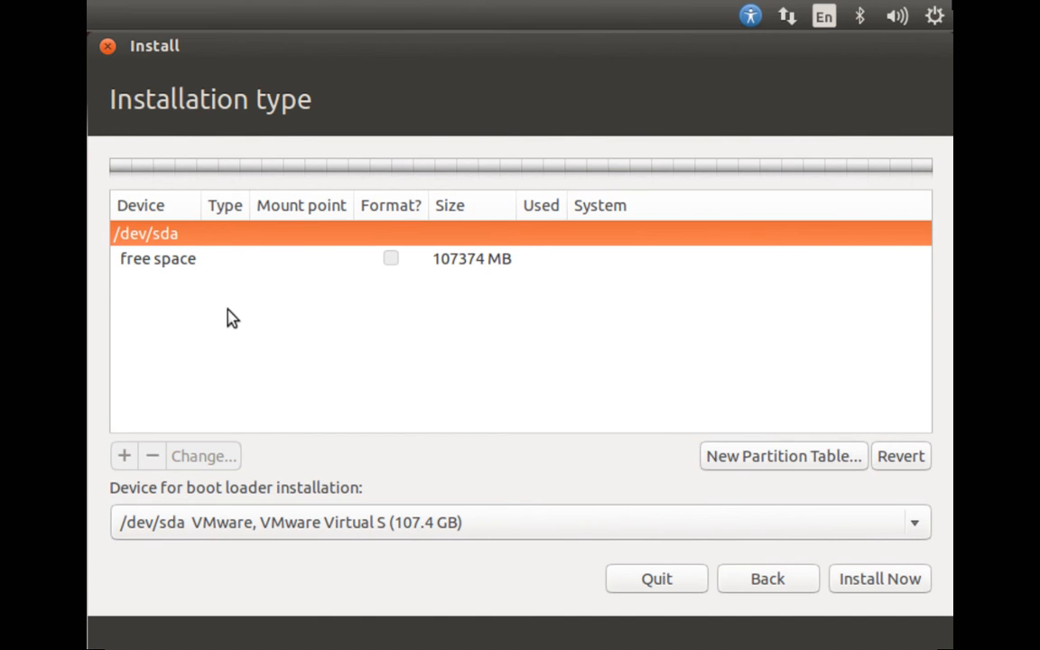
{"action": "left_click", "coordinate": [170, 262]}
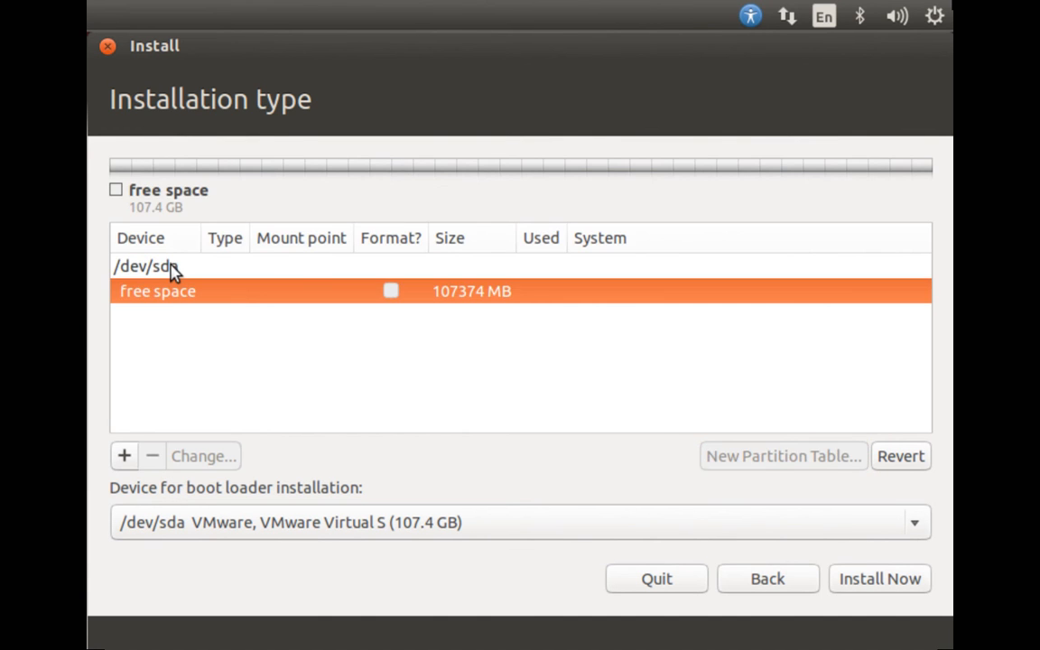
{"action": "left_click", "coordinate": [123, 455]}
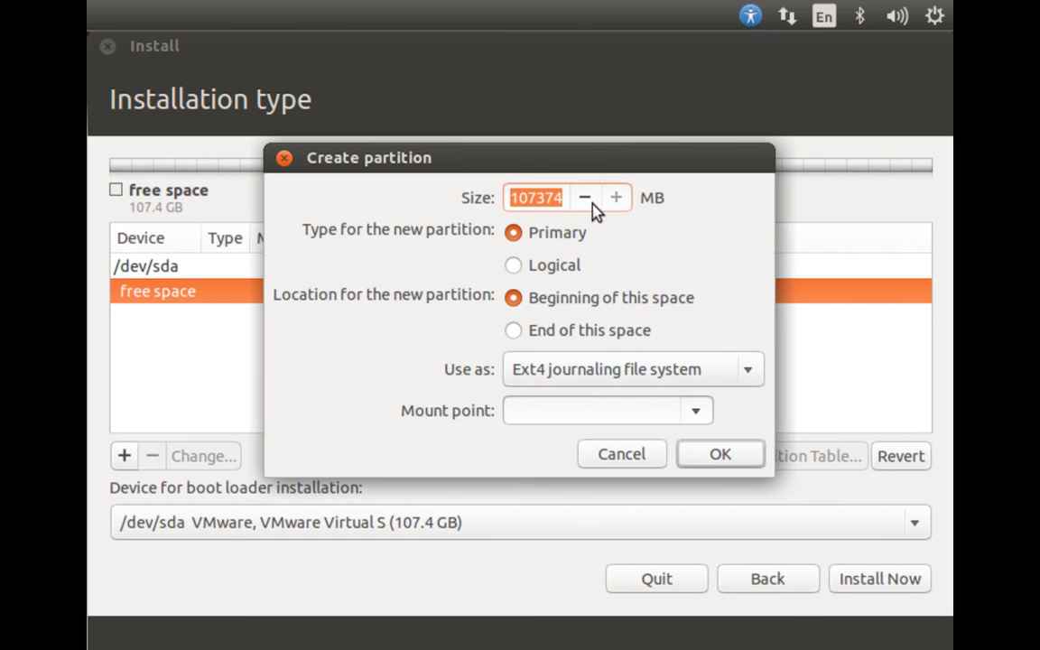
{"action": "type", "text": "2048"}
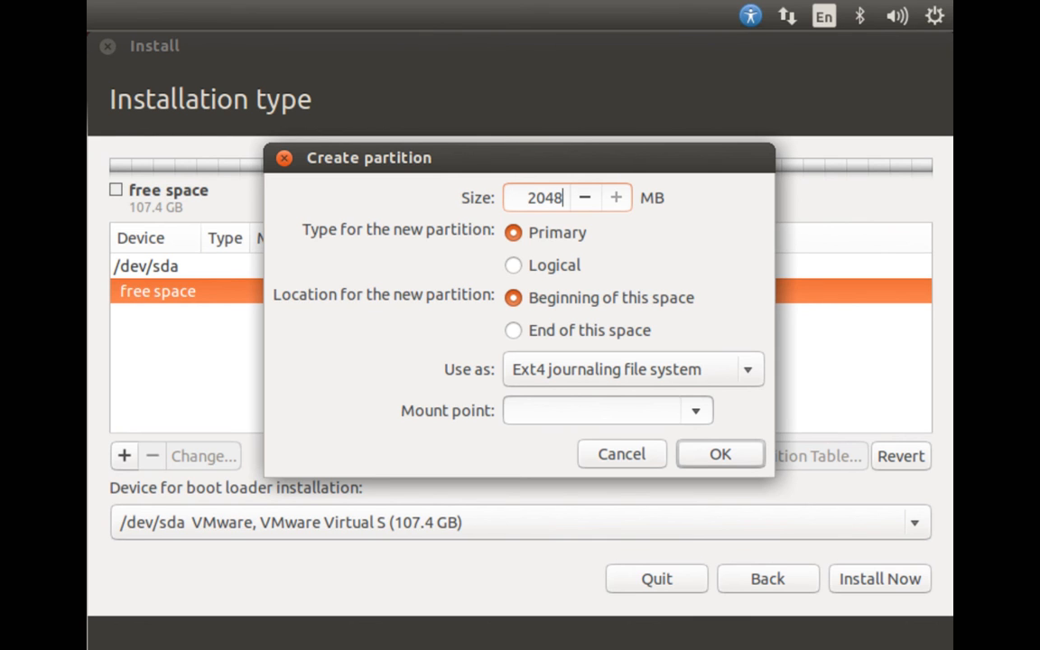
{"action": "left_click", "coordinate": [688, 417]}
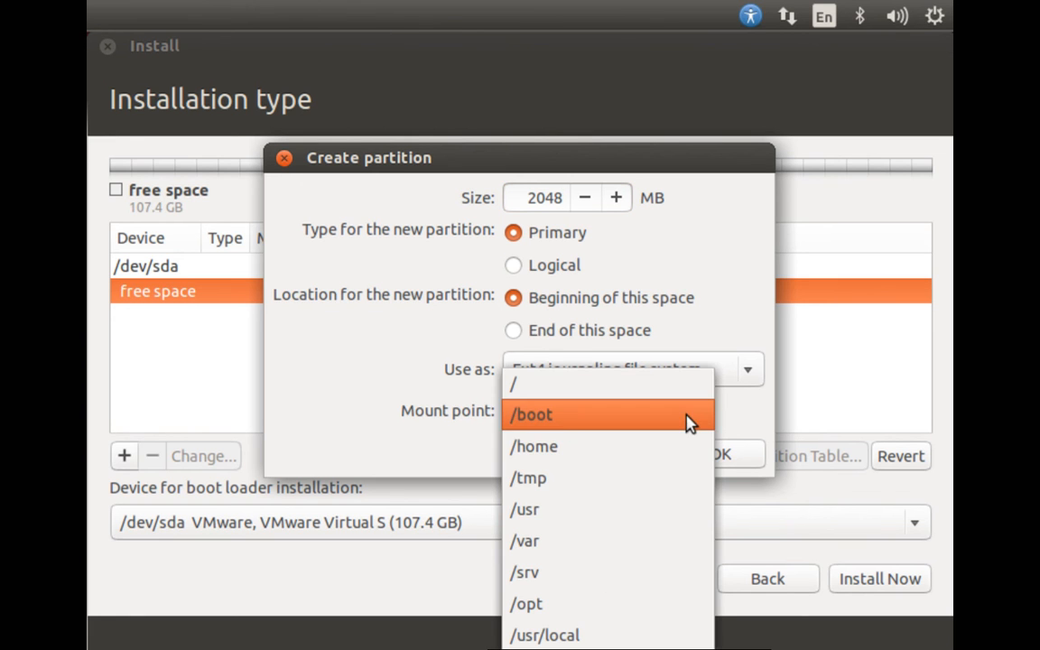
{"action": "left_click", "coordinate": [555, 432]}
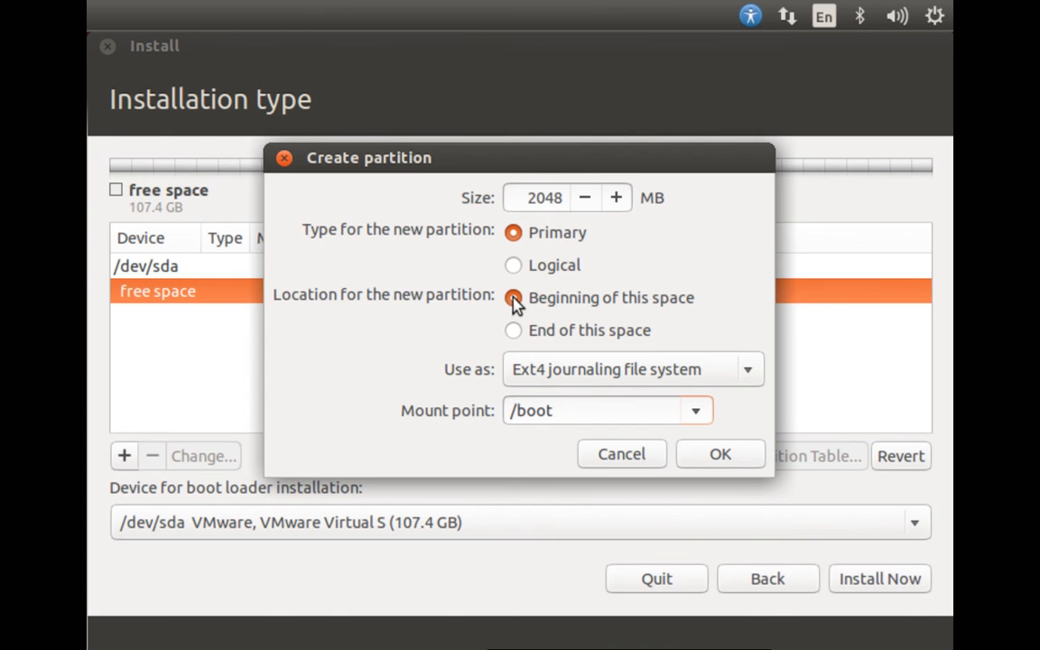
{"action": "left_click", "coordinate": [712, 457]}
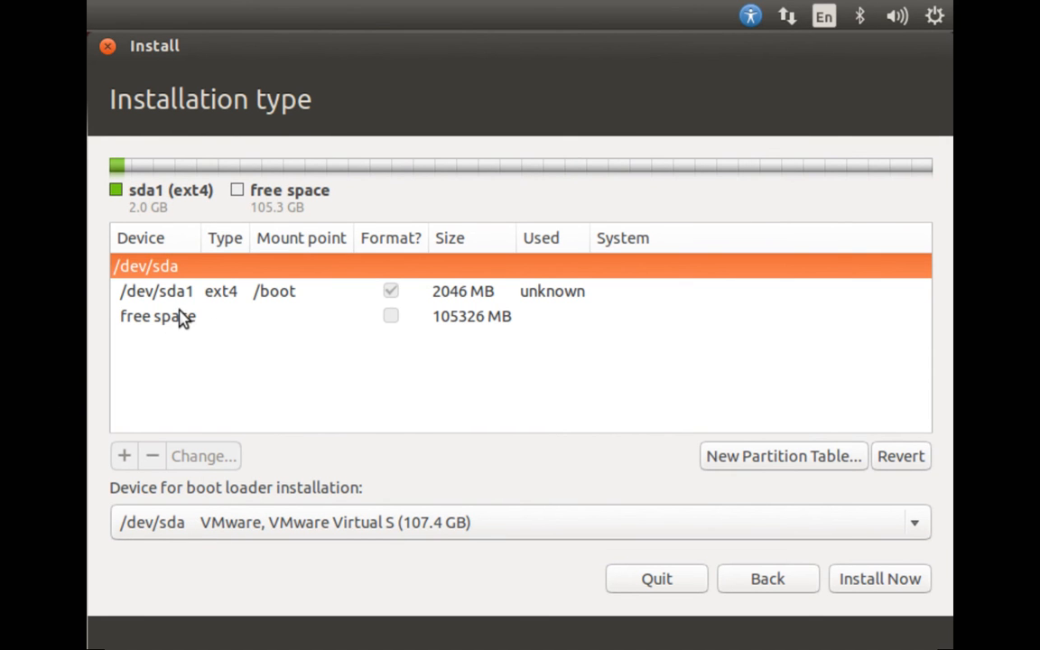
Add a 2048 MB logical swap area at the beginning of the free space.
{"action": "left_click", "coordinate": [181, 320]}
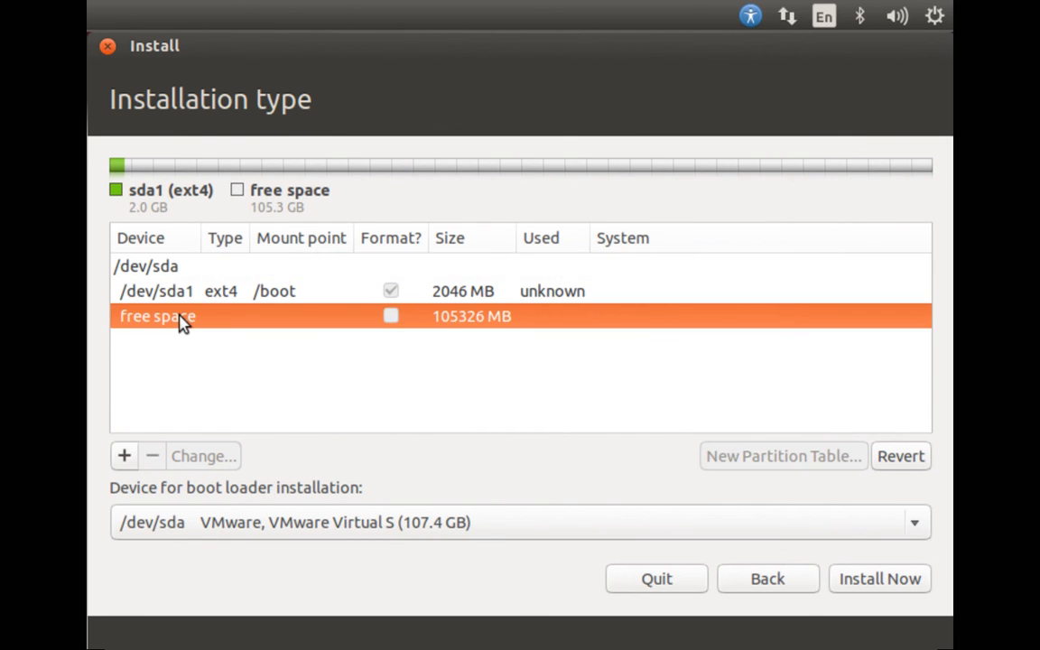
{"action": "left_click", "coordinate": [126, 457]}
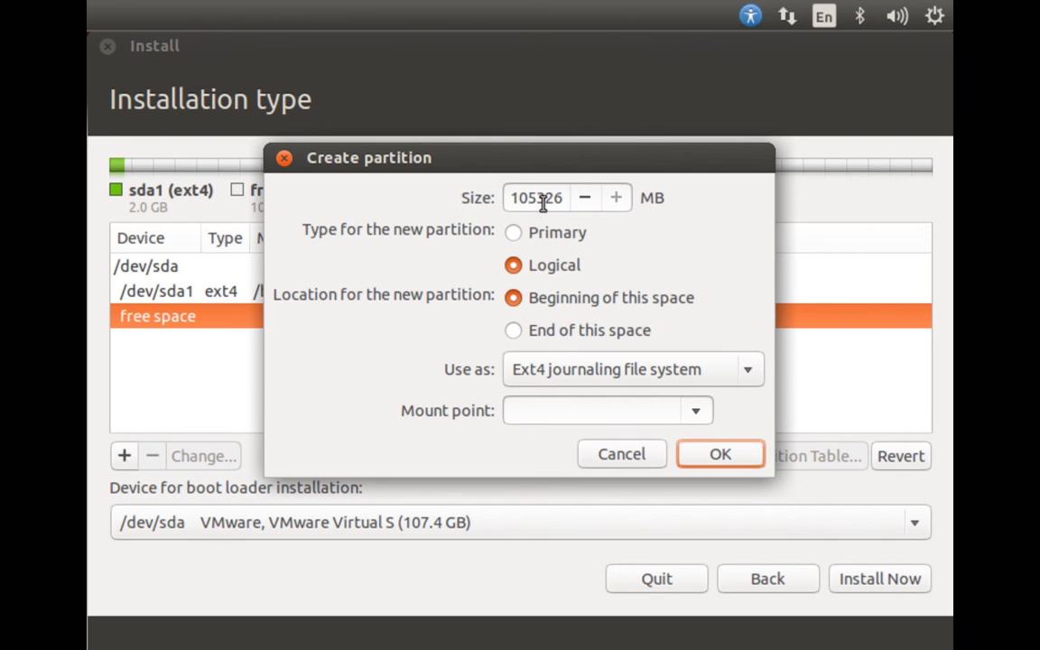
{"action": "left_click", "coordinate": [572, 379]}
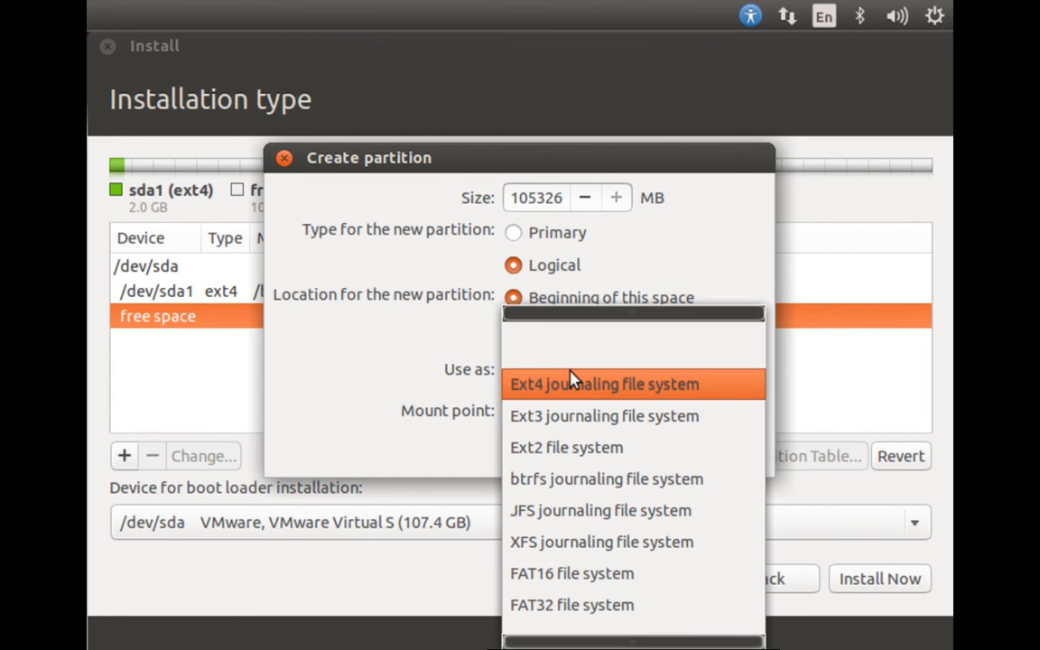
{"action": "left_click", "coordinate": [403, 386]}
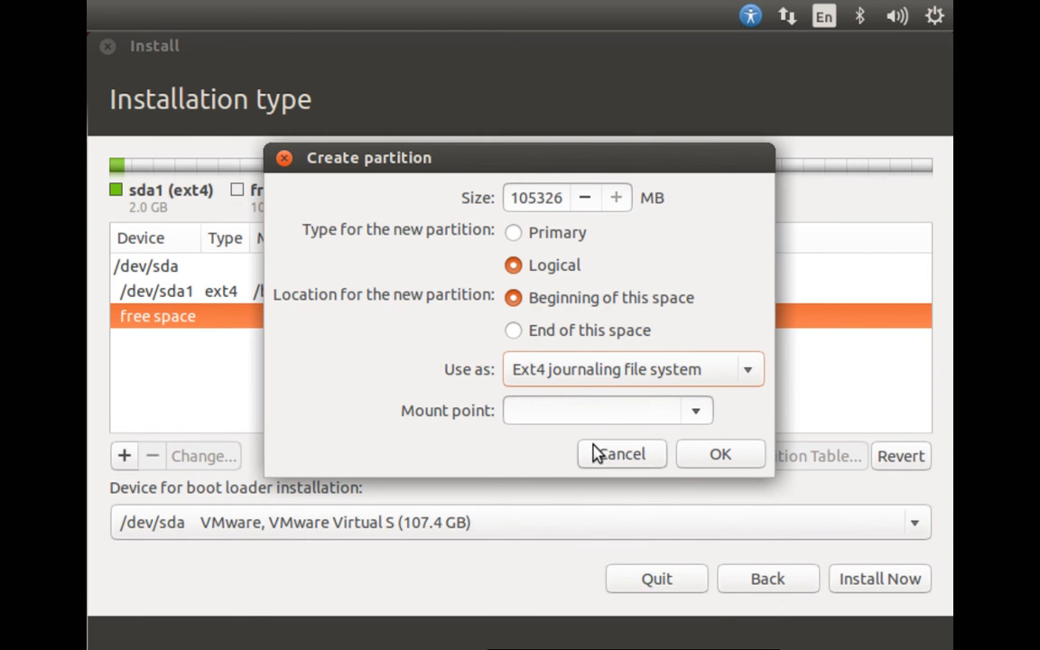
{"action": "left_click", "coordinate": [690, 413]}
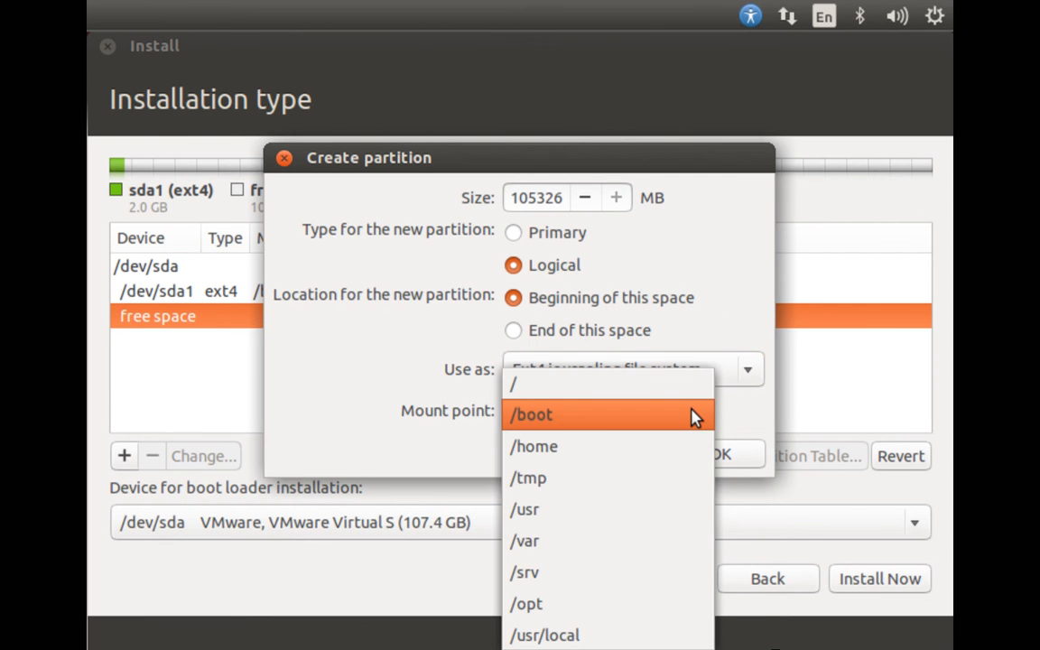
{"action": "left_click", "coordinate": [693, 417]}
{"action": "left_click", "coordinate": [661, 380]}
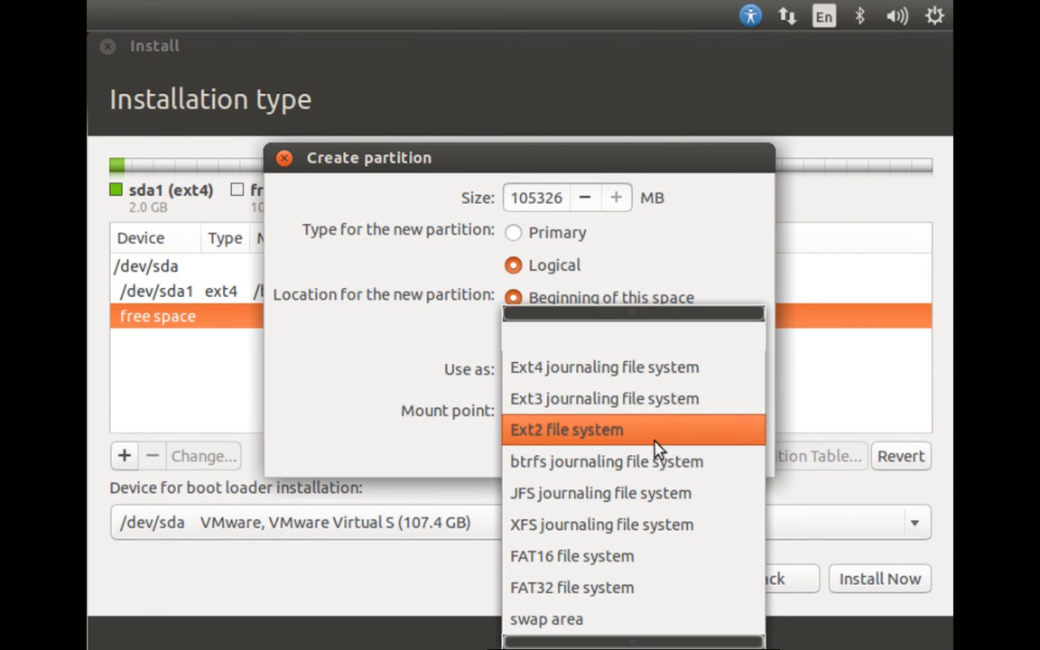
{"action": "left_click", "coordinate": [598, 623]}
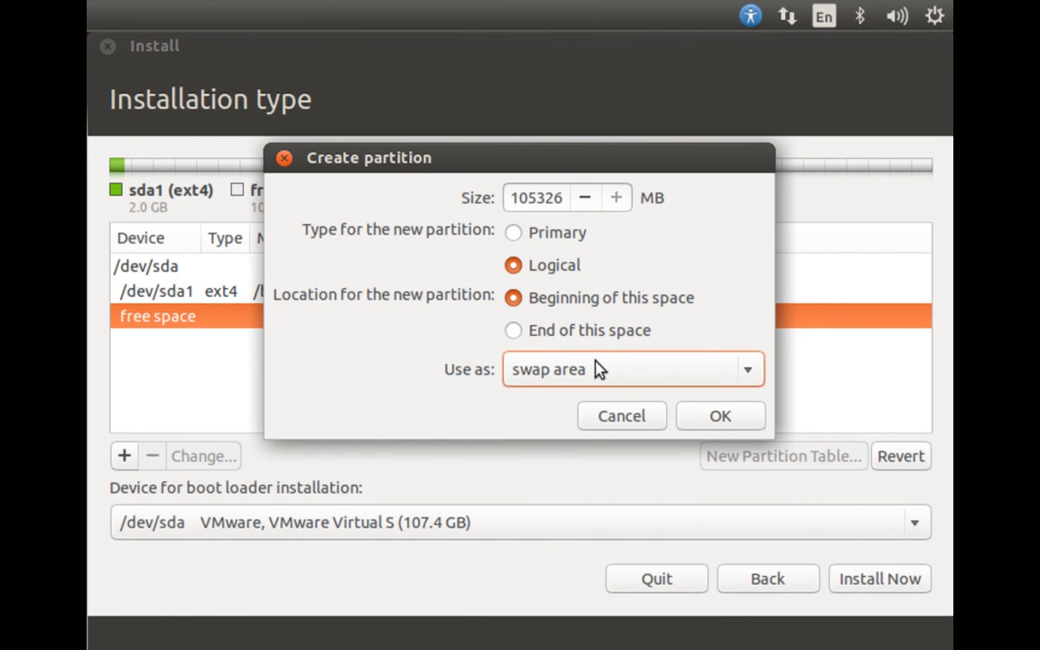
{"action": "double_click", "coordinate": [538, 199]}
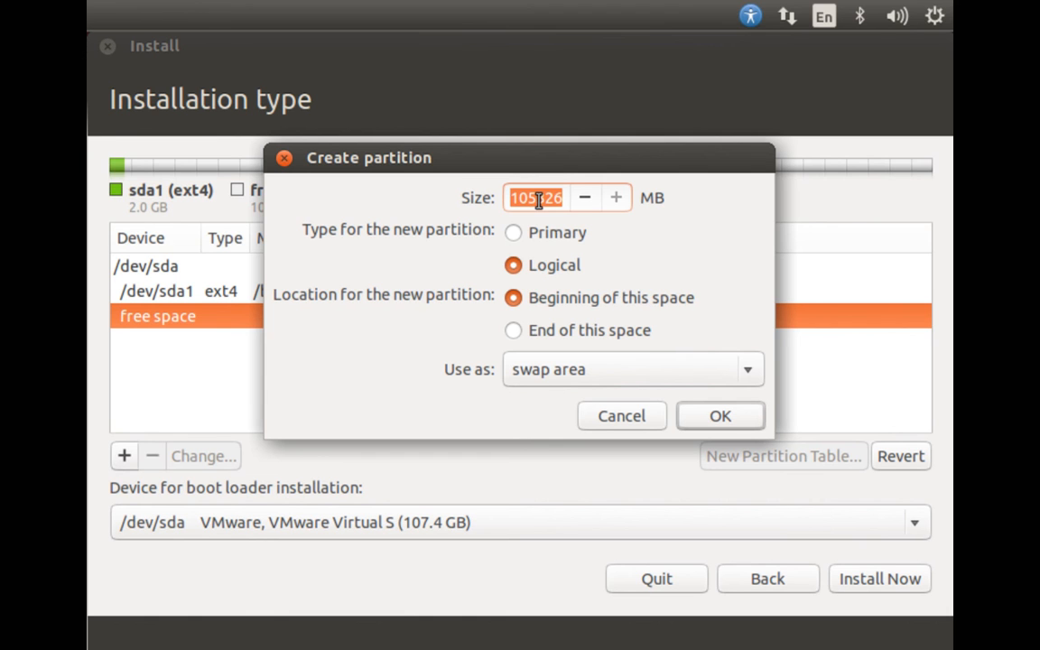
{"action": "type", "text": "2048"}
{"action": "left_click", "coordinate": [717, 418]}
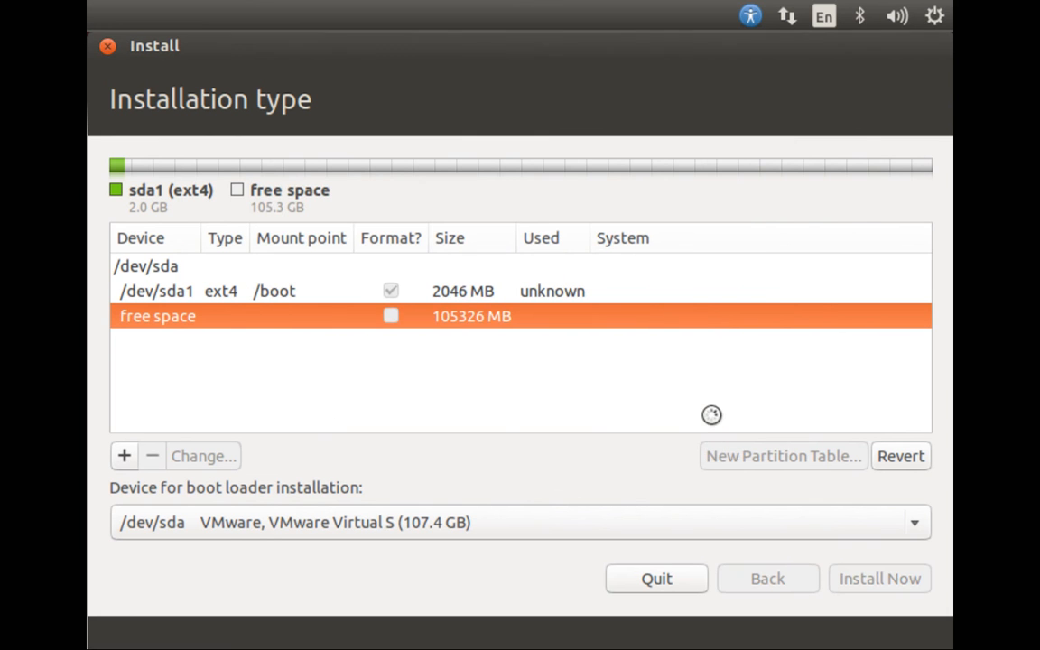
Add a 103278 MB logical Ext4 partition mounted at / in the remaining free space, and start the installation.
{"action": "left_click", "coordinate": [161, 343]}
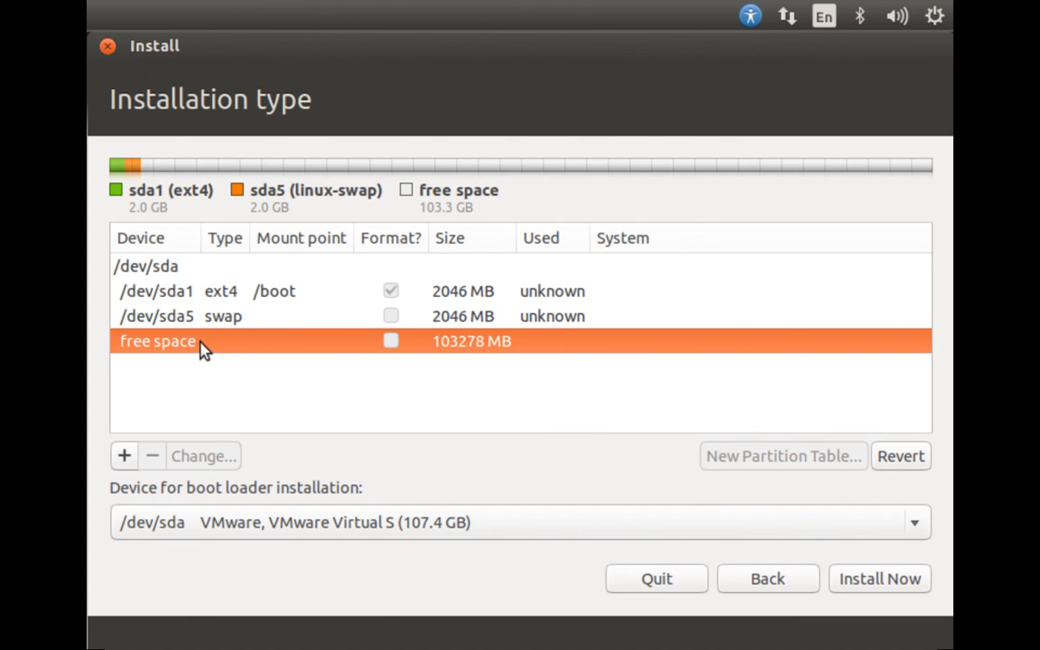
{"action": "left_click", "coordinate": [126, 458]}
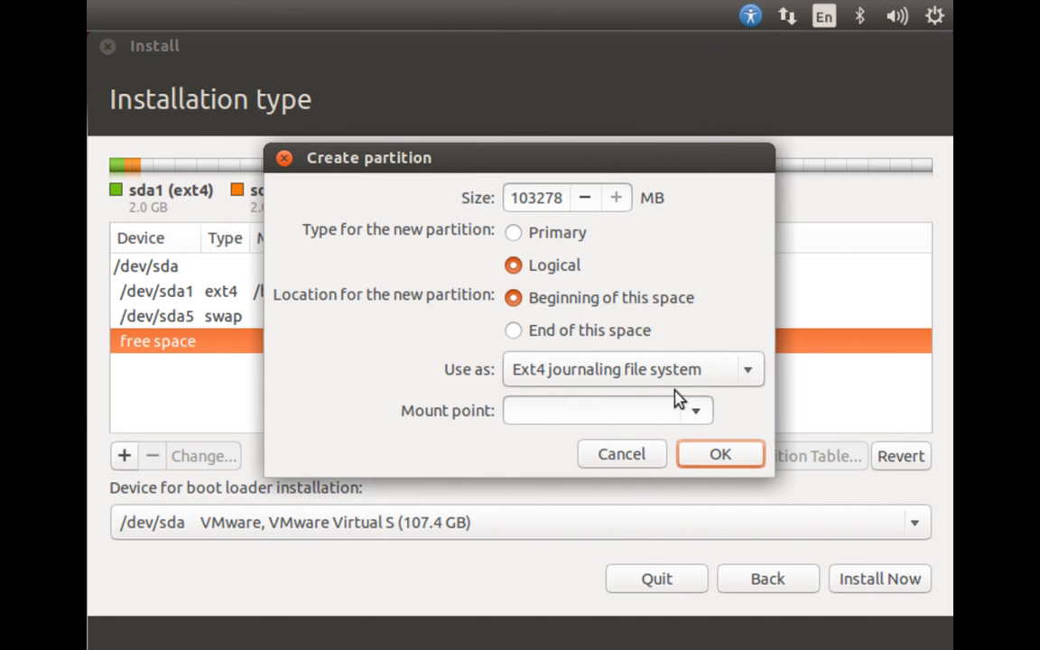
{"action": "left_click", "coordinate": [697, 412]}
{"action": "left_click", "coordinate": [513, 388]}
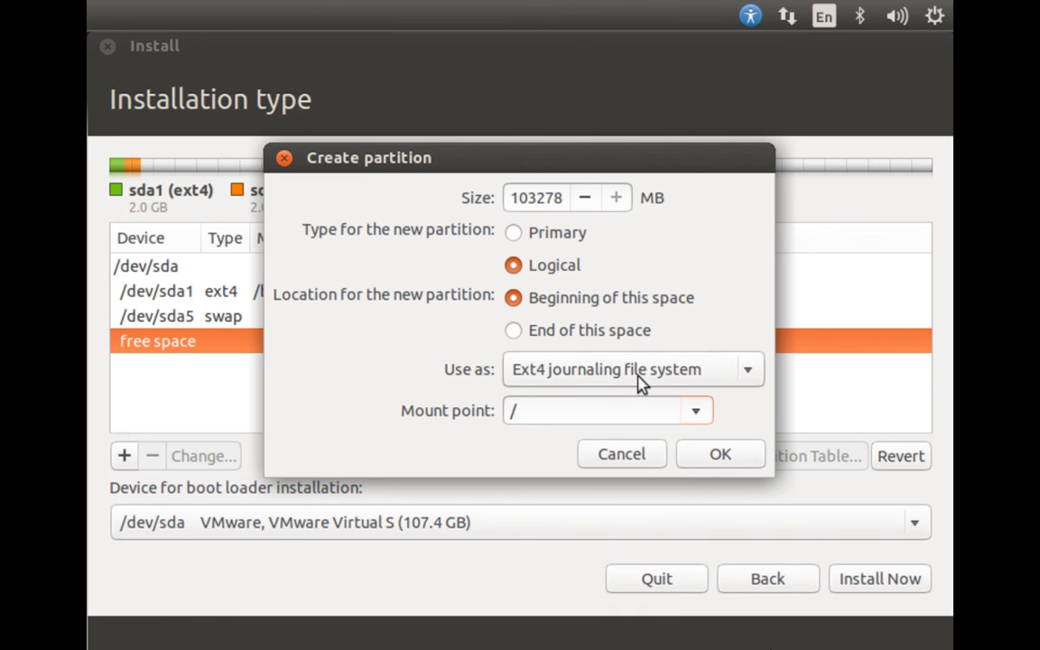
{"action": "left_click", "coordinate": [756, 376]}
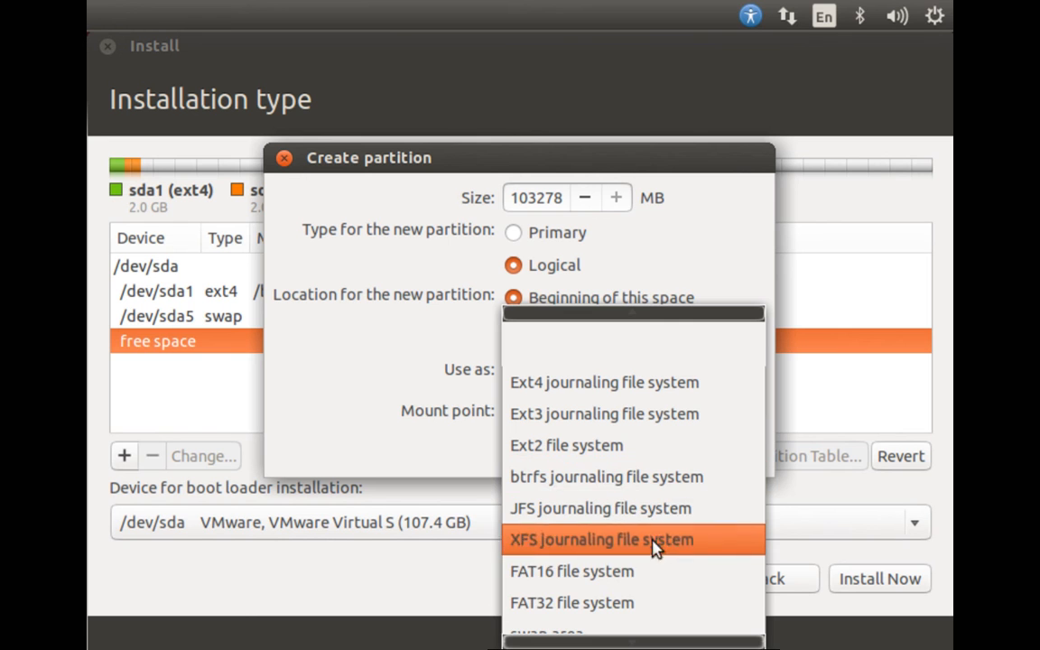
{"action": "mouse_move", "coordinate": [641, 637]}
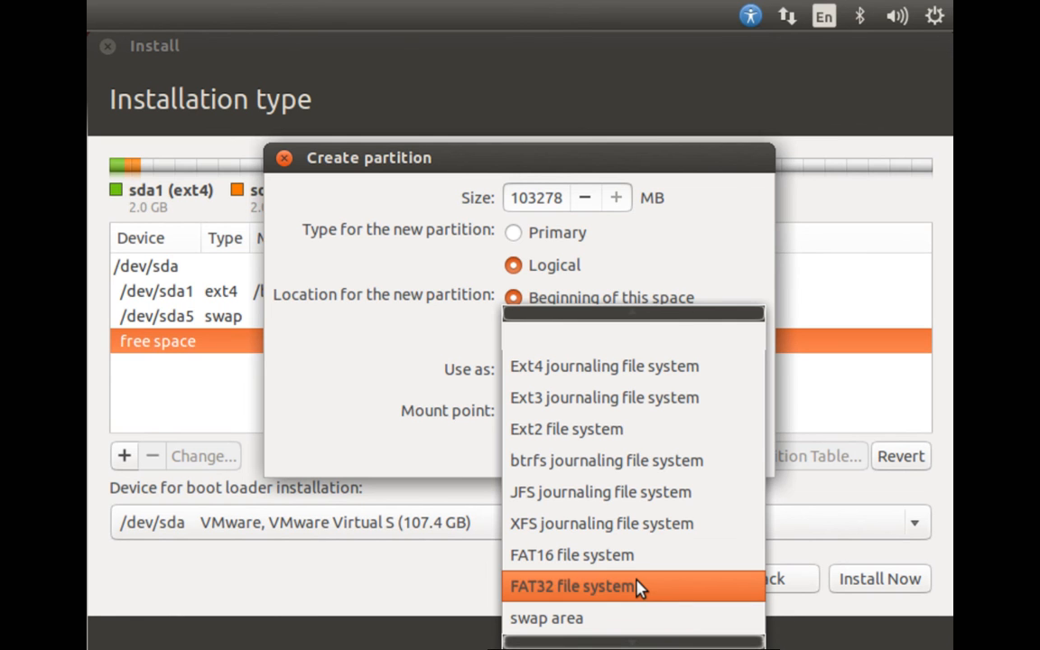
{"action": "left_click", "coordinate": [573, 367]}
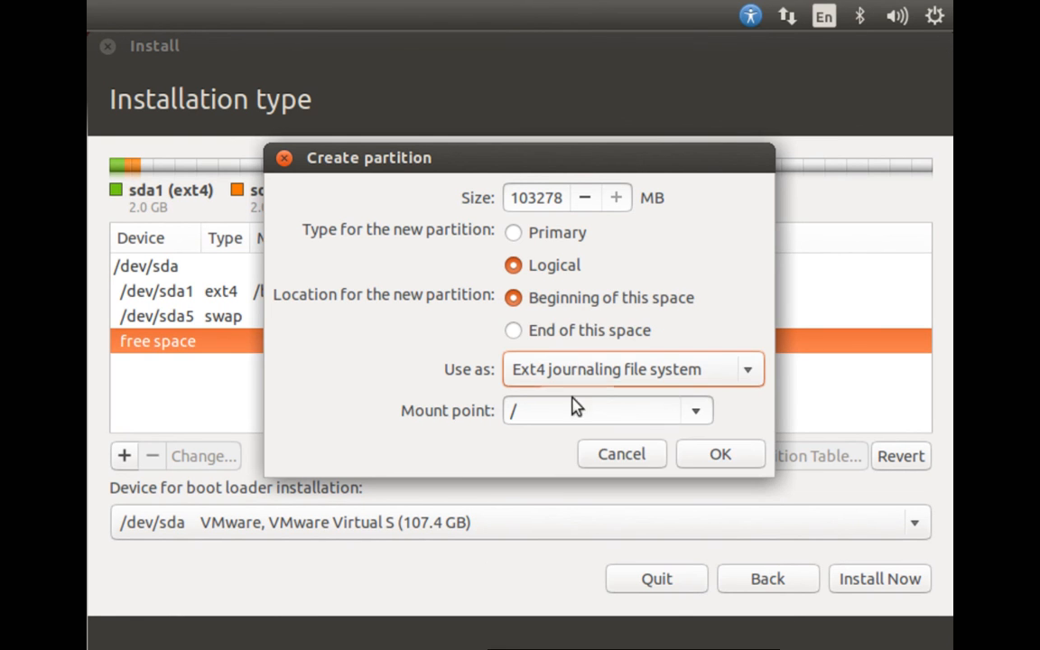
{"action": "left_click", "coordinate": [720, 454]}
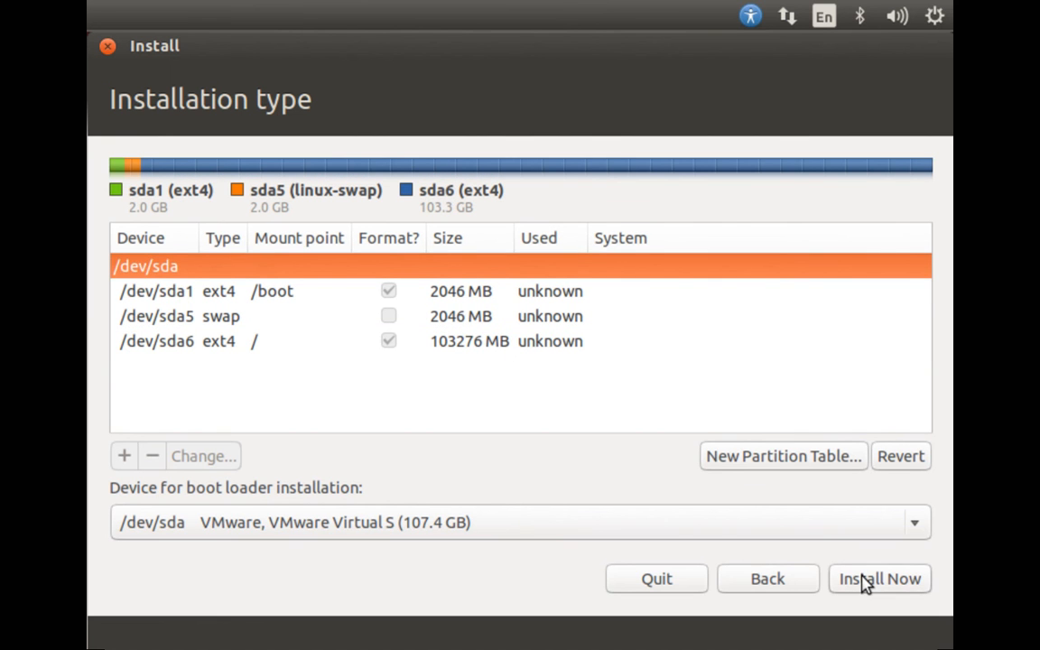
{"action": "left_click", "coordinate": [864, 583]}
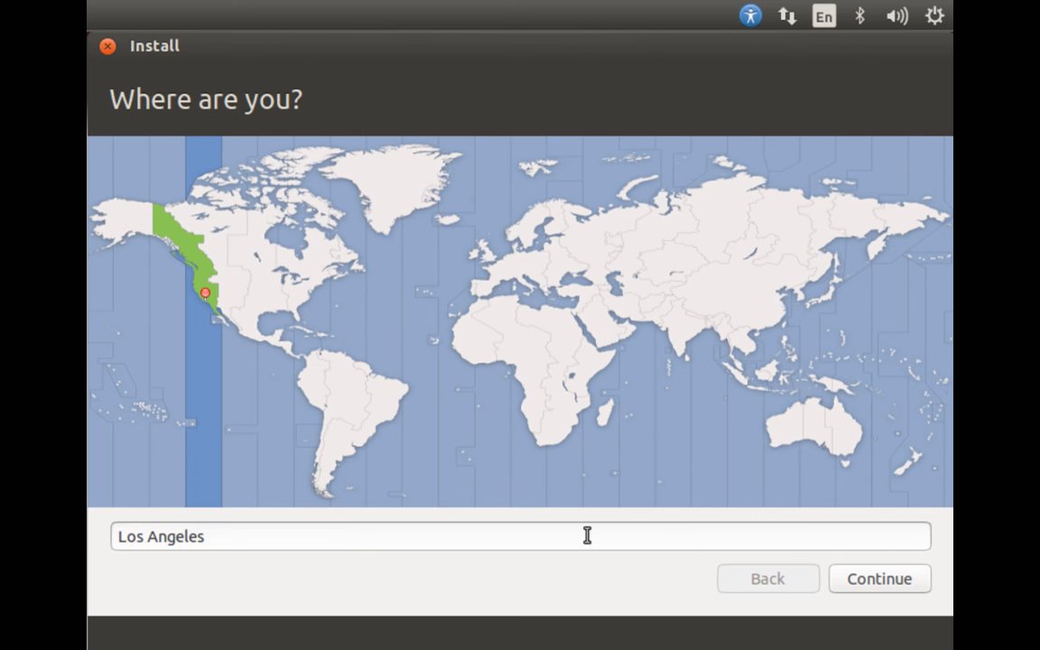
Set the location to San Jose (California, United States) and accept the English (US) keyboard layout.
{"action": "double_click", "coordinate": [587, 535]}
{"action": "key", "text": "BackSpace"}
{"action": "key", "text": "BackSpace"}
{"action": "key", "text": "BackSpace"}
{"action": "key", "text": "BackSpace"}
{"action": "key", "text": "BackSpace"}
{"action": "type", "text": "san jose"}
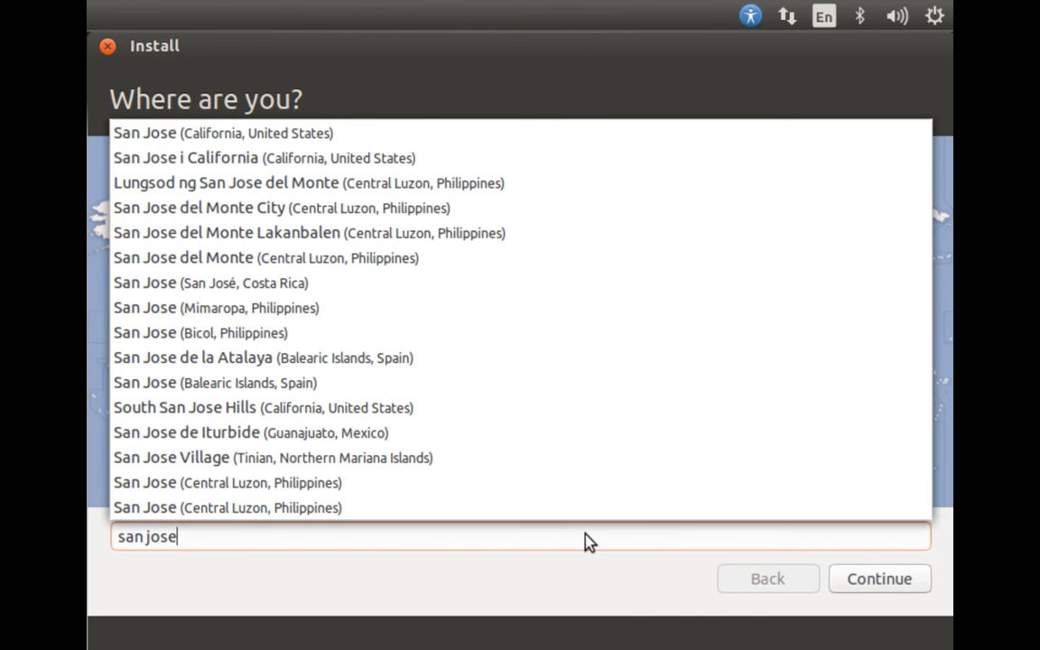
{"action": "left_click", "coordinate": [332, 135]}
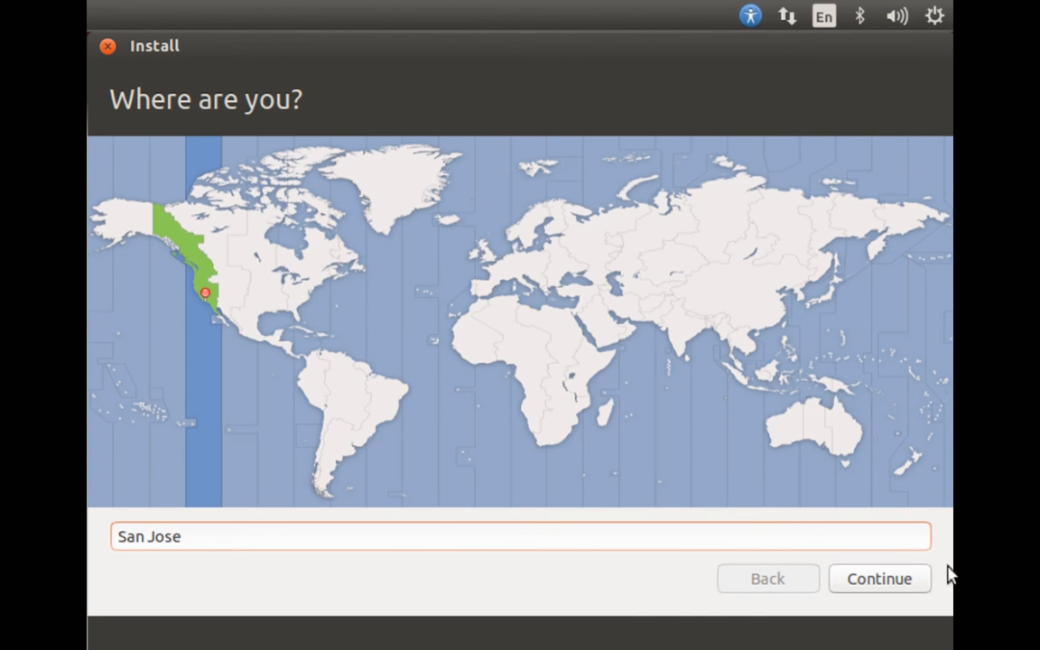
{"action": "left_click", "coordinate": [887, 582]}
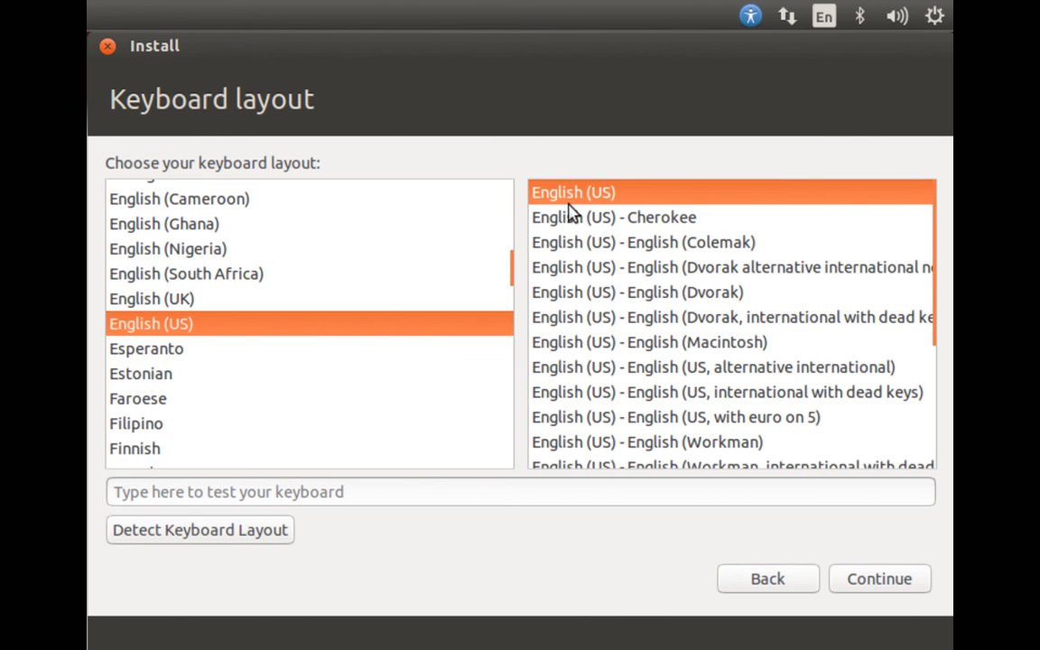
{"action": "left_click", "coordinate": [874, 579]}
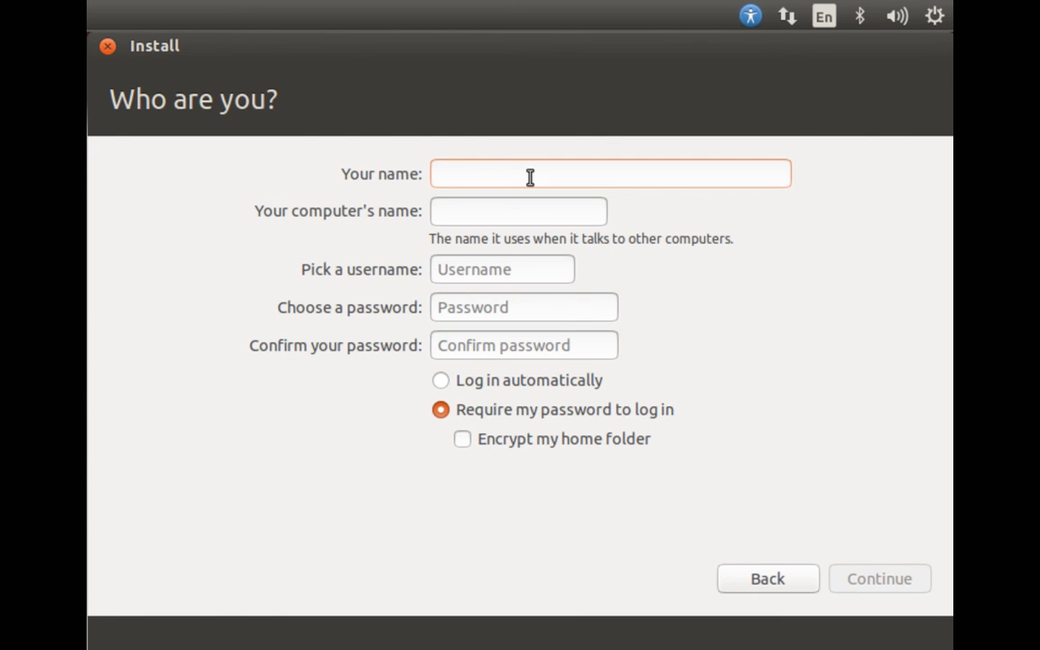
Create the login account by entering the person's name and the account password with its confirmation, keeping the suggested computer name and username.
{"action": "type", "text": "shak"}
{"action": "key", "text": "Tab"}
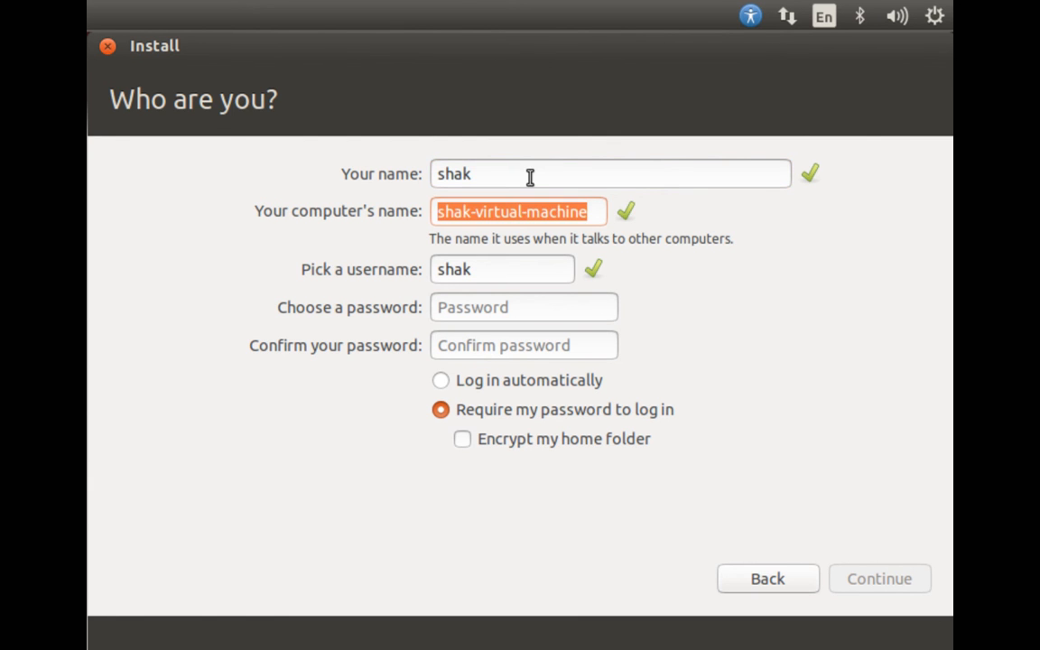
{"action": "left_click", "coordinate": [494, 275]}
{"action": "left_click", "coordinate": [485, 308]}
{"action": "type", "text": "*********"}
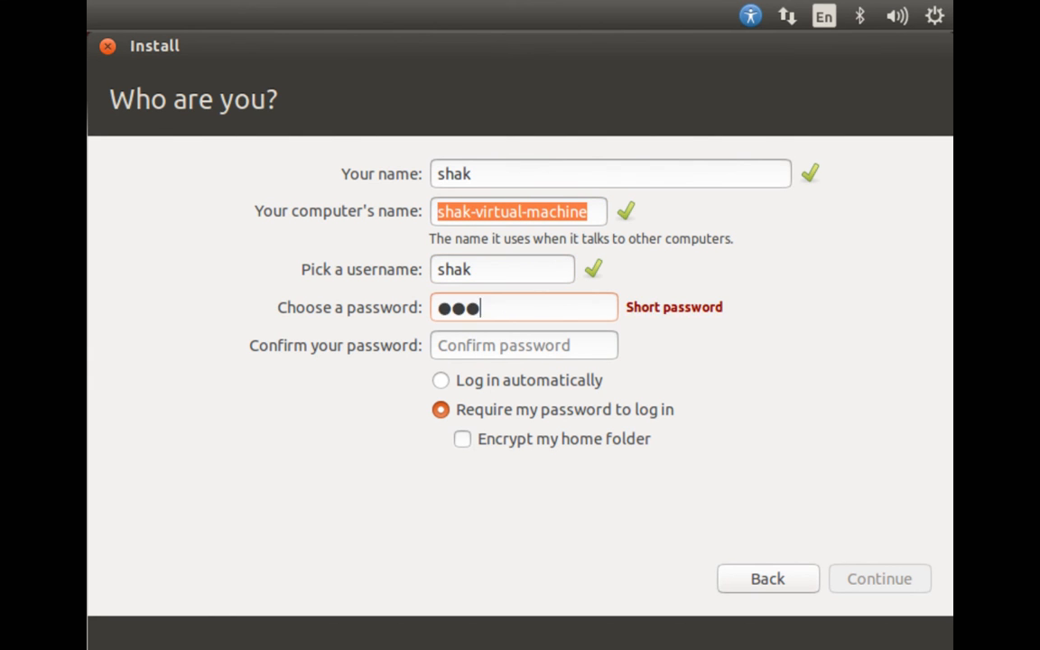
{"action": "key", "text": "Tab"}
{"action": "type", "text": "*********"}
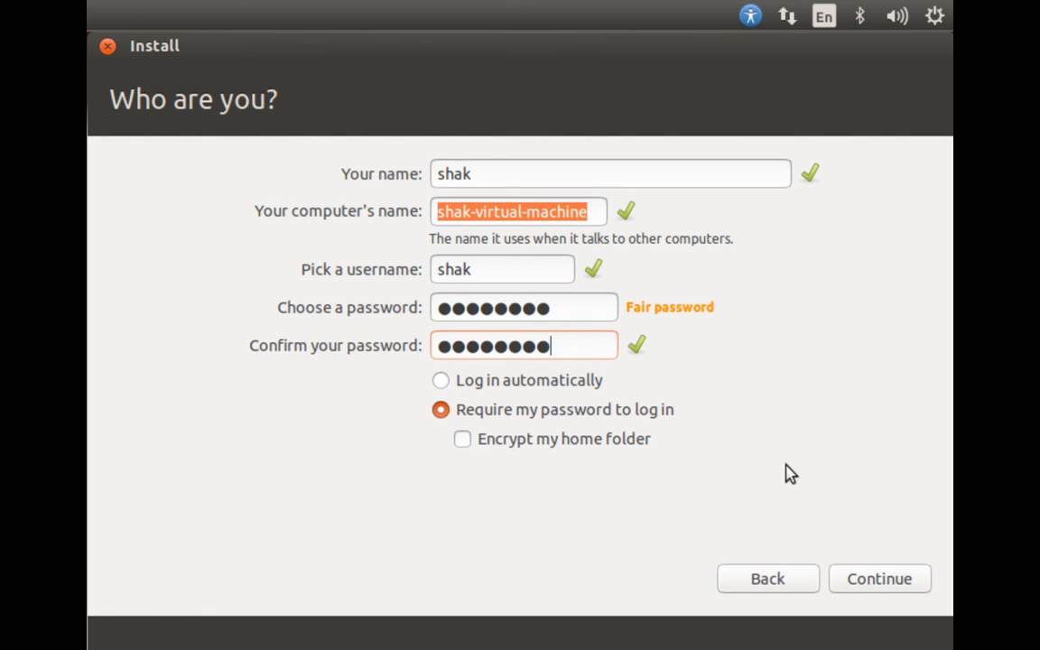
{"action": "left_click", "coordinate": [878, 583]}
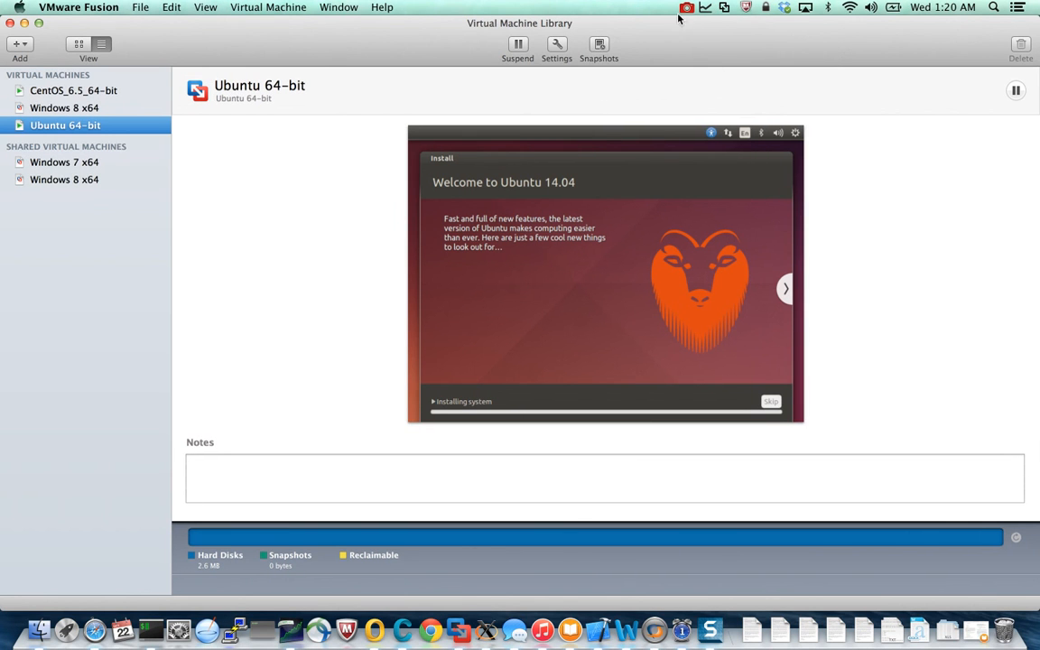
{"action": "left_click", "coordinate": [685, 9]}
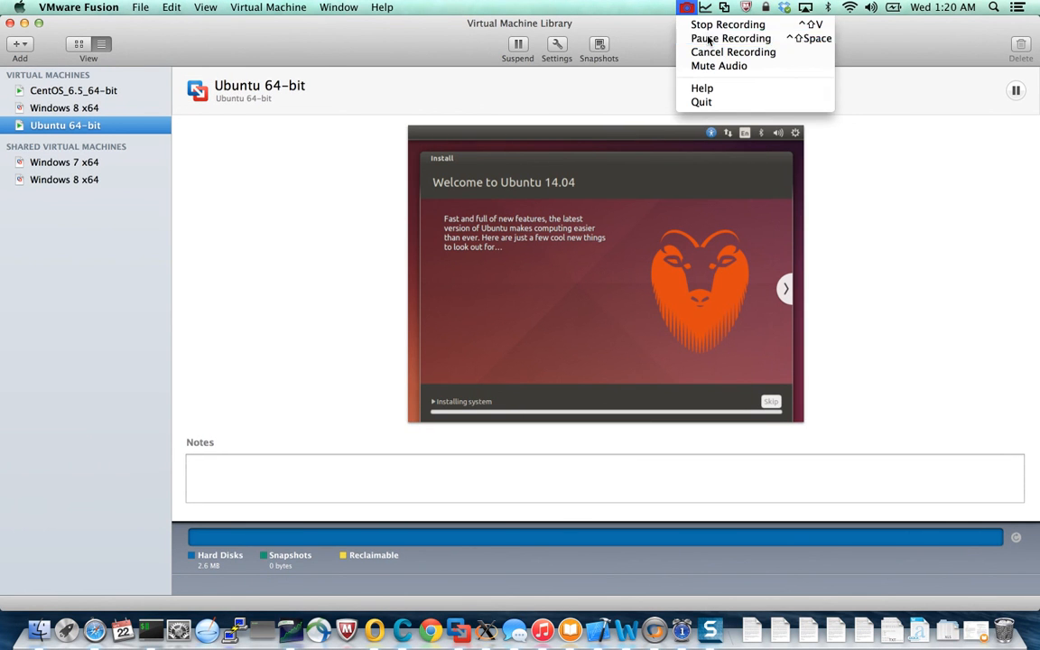
{"action": "left_click", "coordinate": [707, 39]}
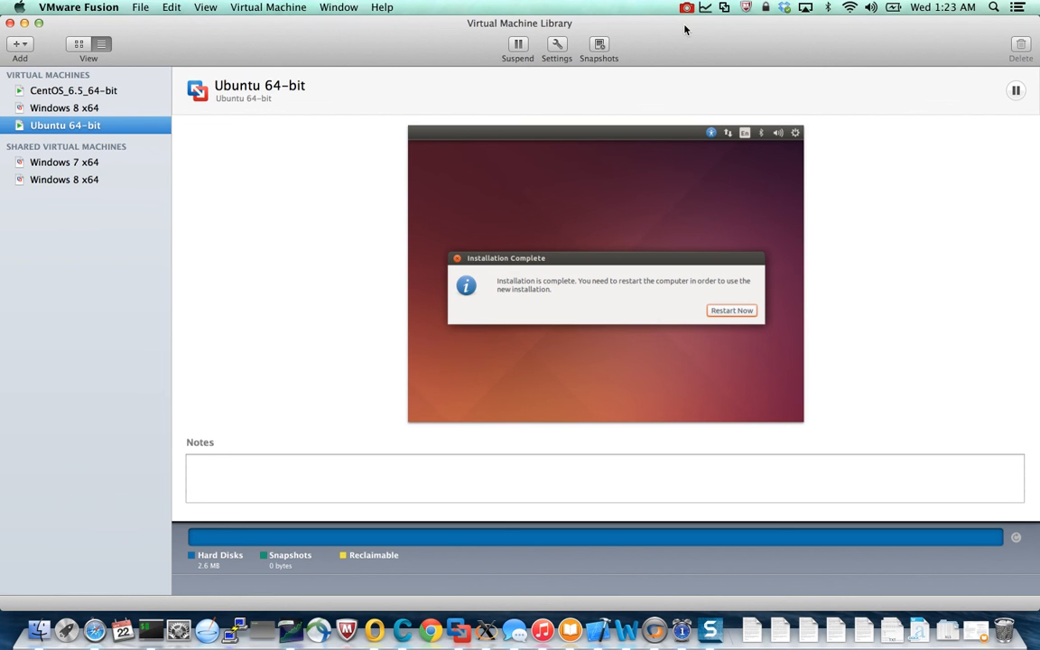
{"action": "mouse_move", "coordinate": [636, 23]}
{"action": "left_mouse_down"}
{"action": "mouse_move", "coordinate": [563, 42]}
{"action": "mouse_move", "coordinate": [660, 471]}
{"action": "mouse_move", "coordinate": [670, 5]}
{"action": "mouse_move", "coordinate": [627, 24]}
{"action": "left_mouse_up"}
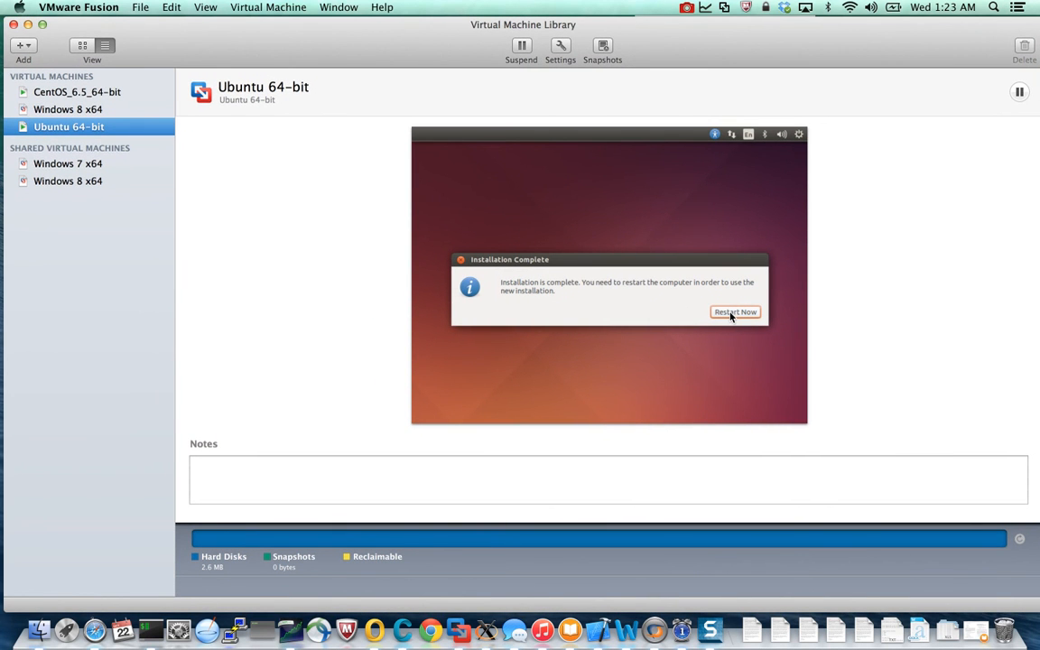
Show the Ubuntu 64-bit virtual machine in full screen and restart it from the Installation Complete dialog.
{"action": "left_click", "coordinate": [206, 7]}
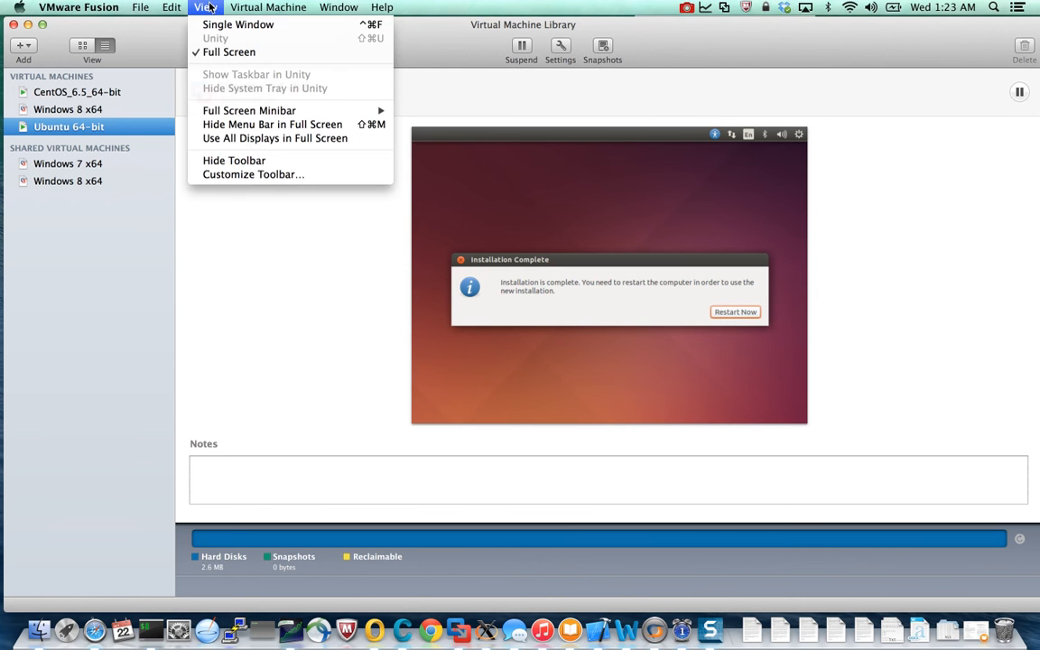
{"action": "left_click", "coordinate": [217, 51]}
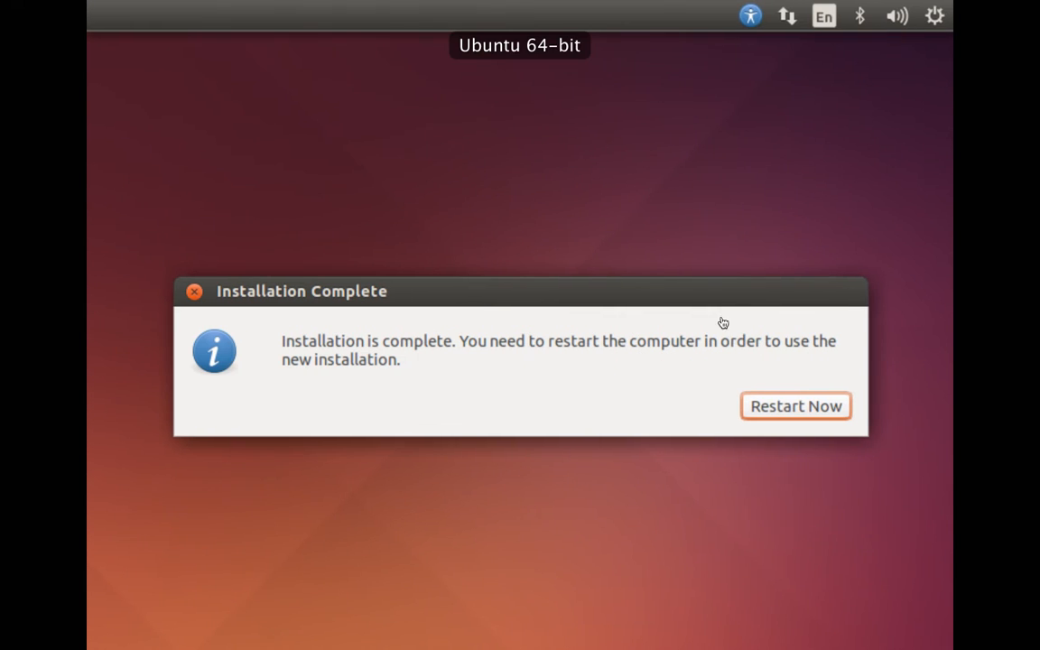
{"action": "left_click", "coordinate": [777, 407]}
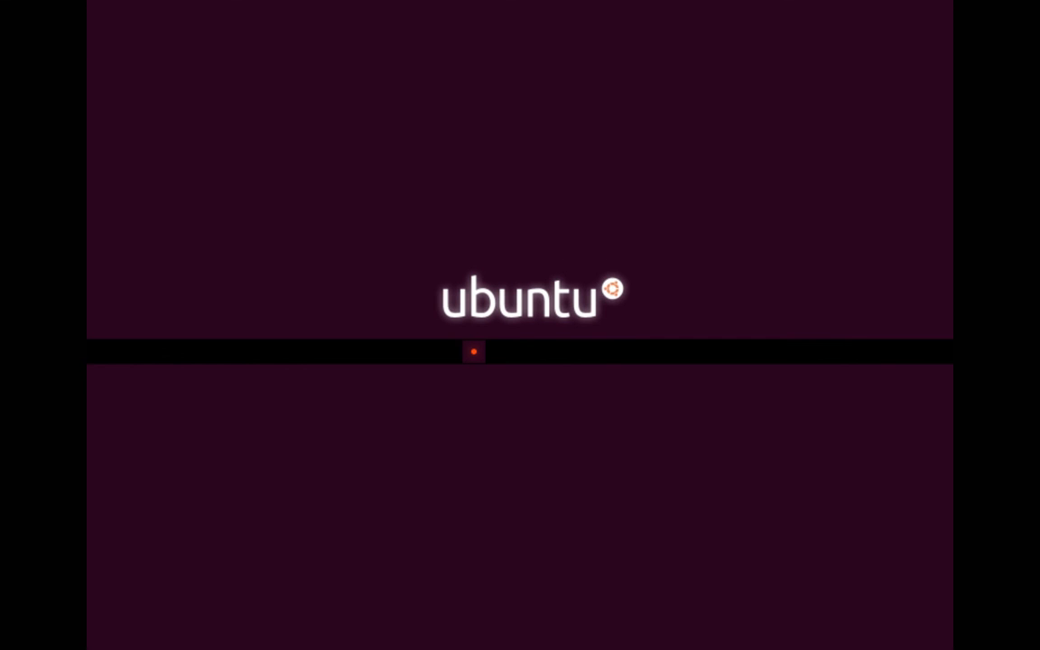
{"action": "key", "text": "ctrl+Left"}
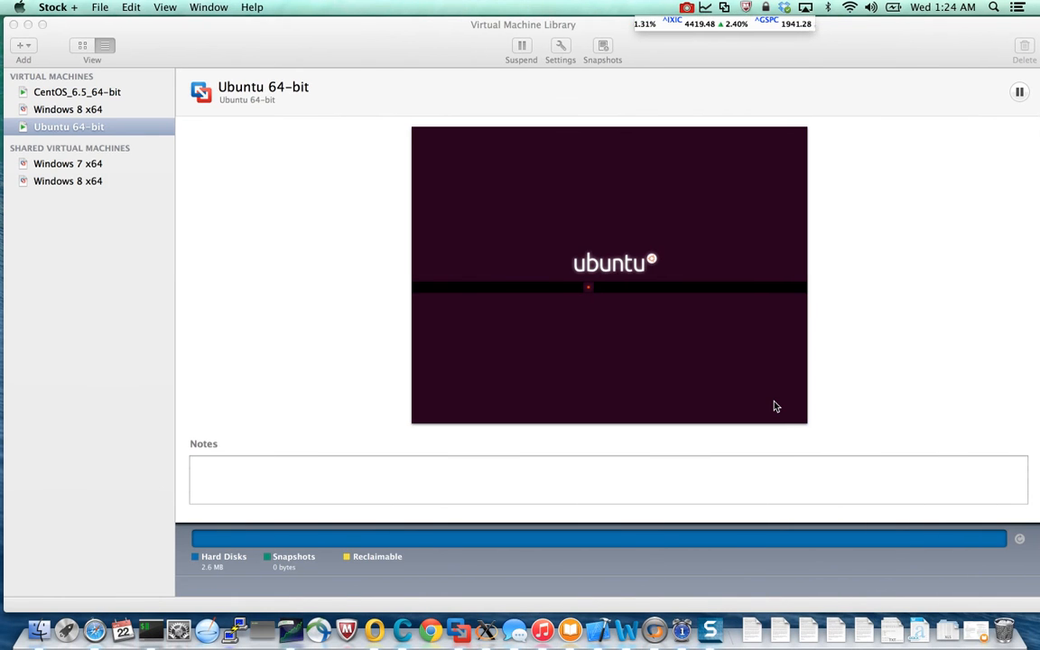
{"action": "key", "text": "ctrl+Right"}
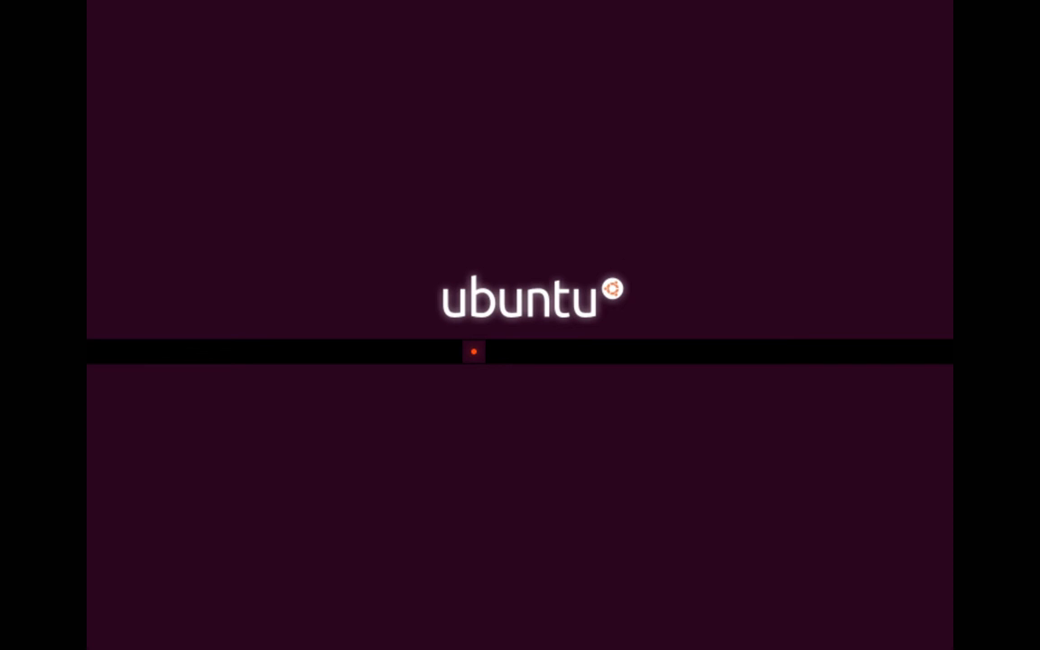
{"action": "key", "text": "ctrl+Left"}
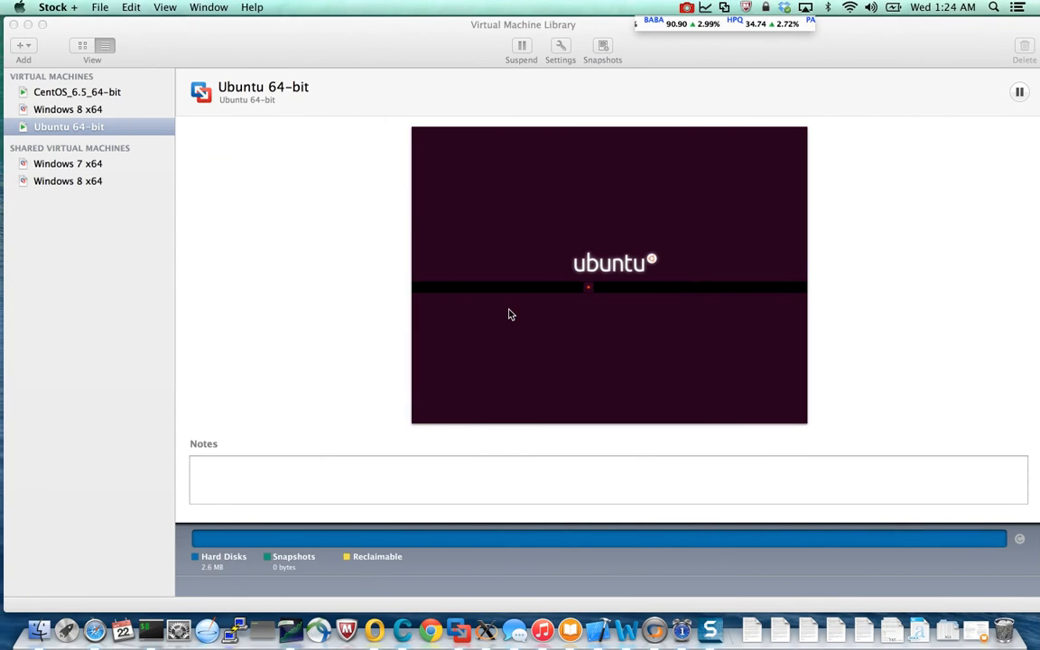
{"action": "key", "text": "ctrl+Right"}
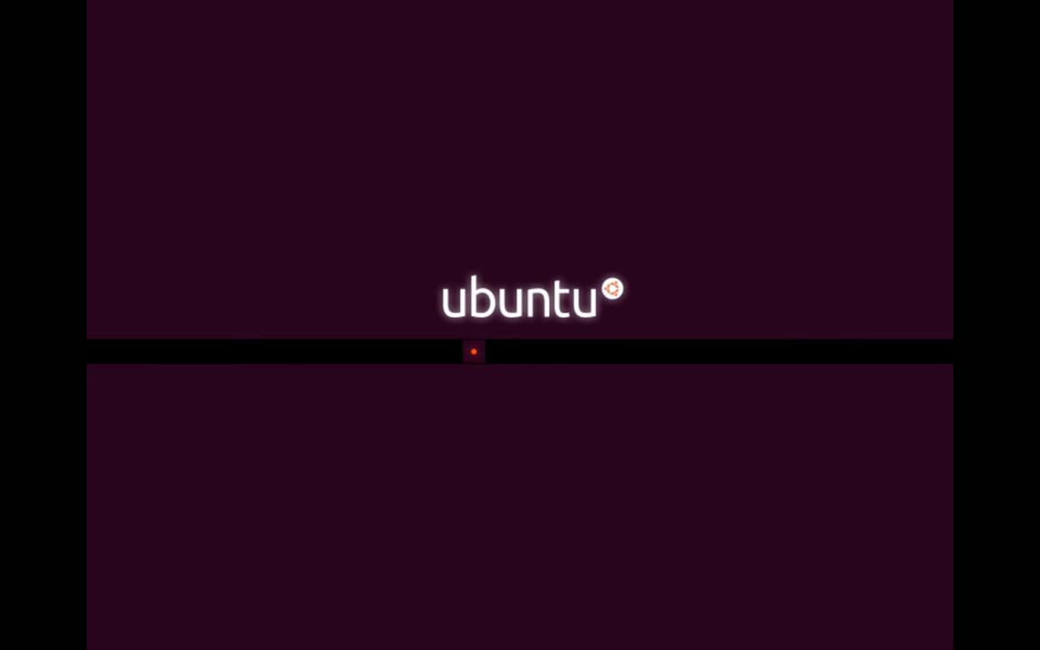
{"action": "key", "text": "ctrl+super+f"}
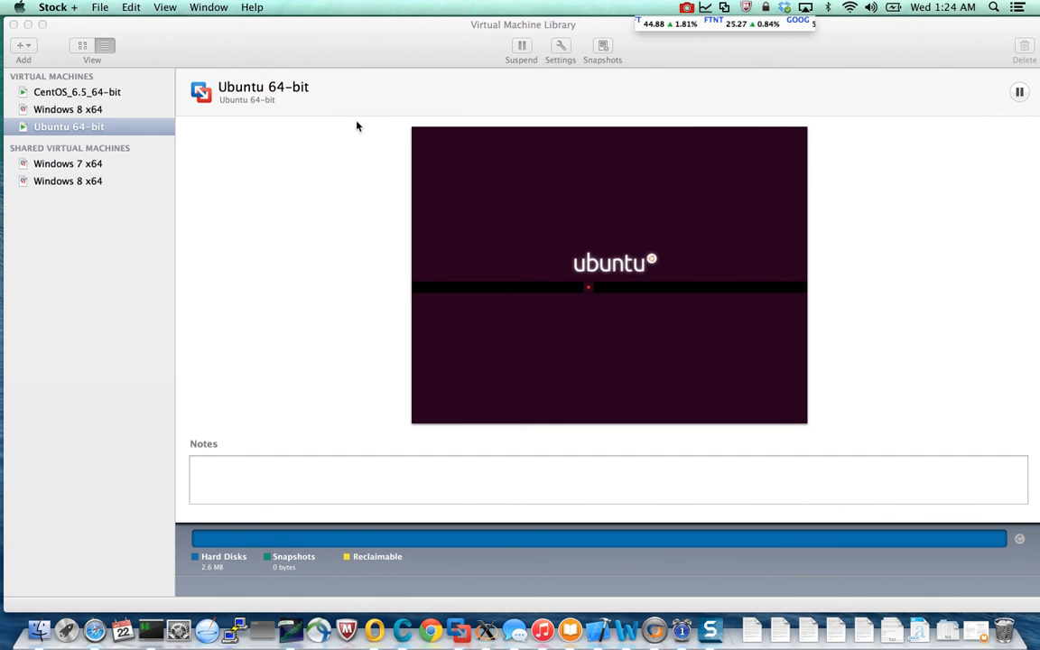
{"action": "left_click", "coordinate": [594, 292]}
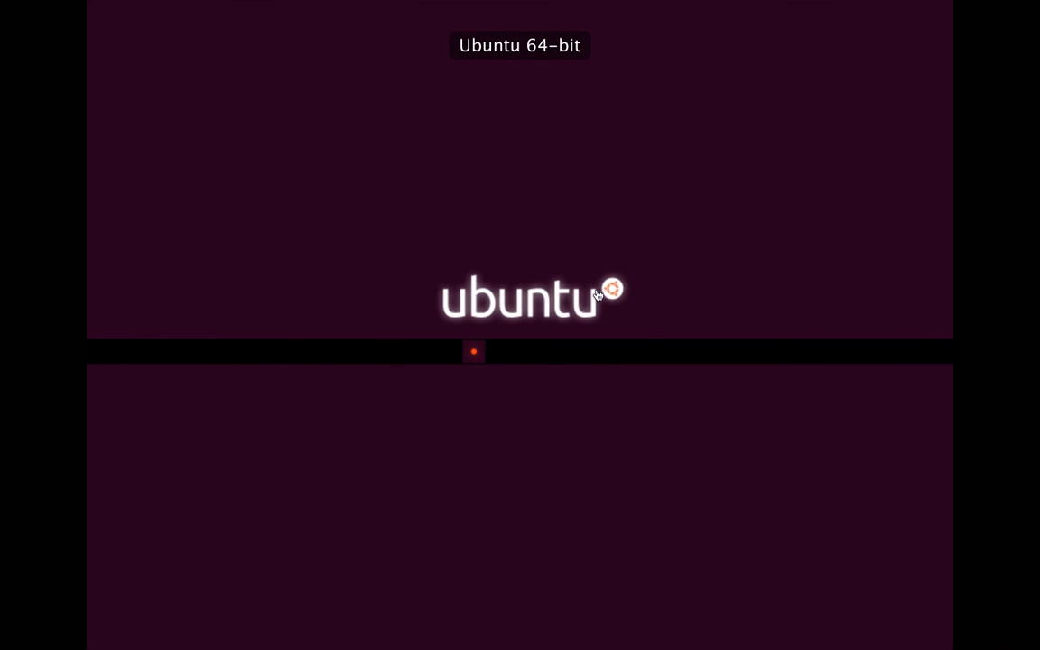
Restart the virtual machine from VMware Fusion and log in to Ubuntu with the account password.
{"action": "mouse_move", "coordinate": [634, 6]}
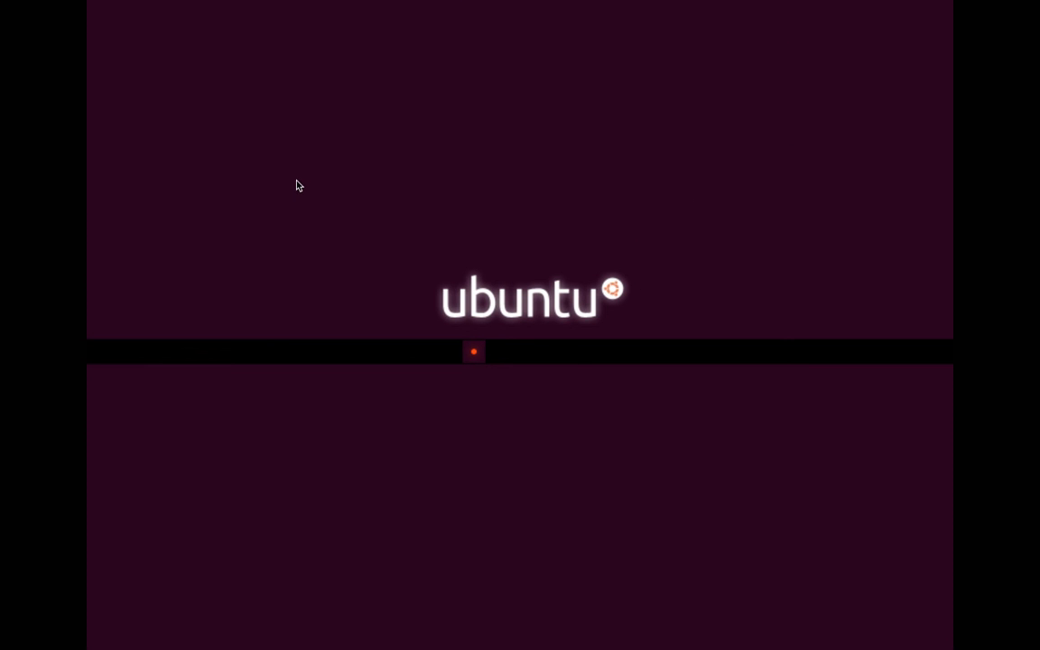
{"action": "mouse_move", "coordinate": [285, 4]}
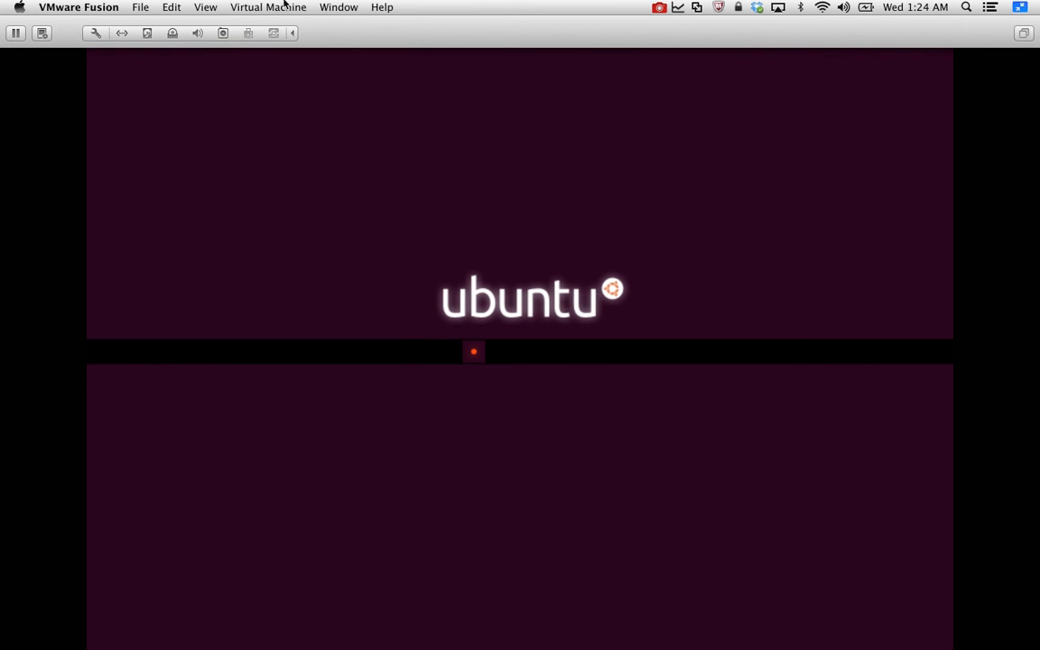
{"action": "left_click", "coordinate": [274, 6]}
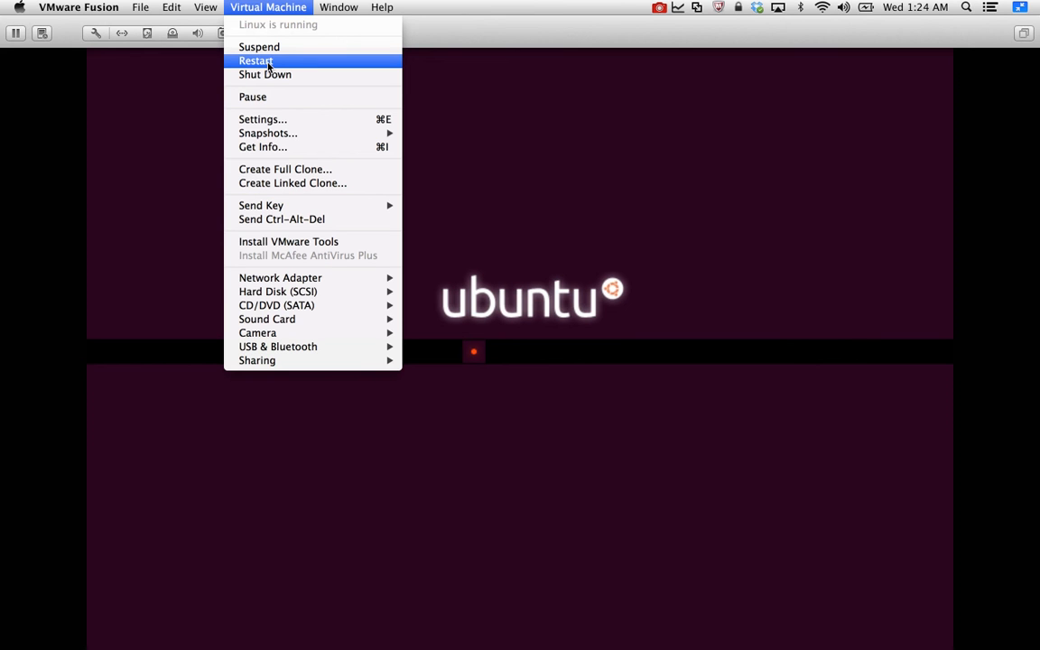
{"action": "left_click", "coordinate": [268, 62]}
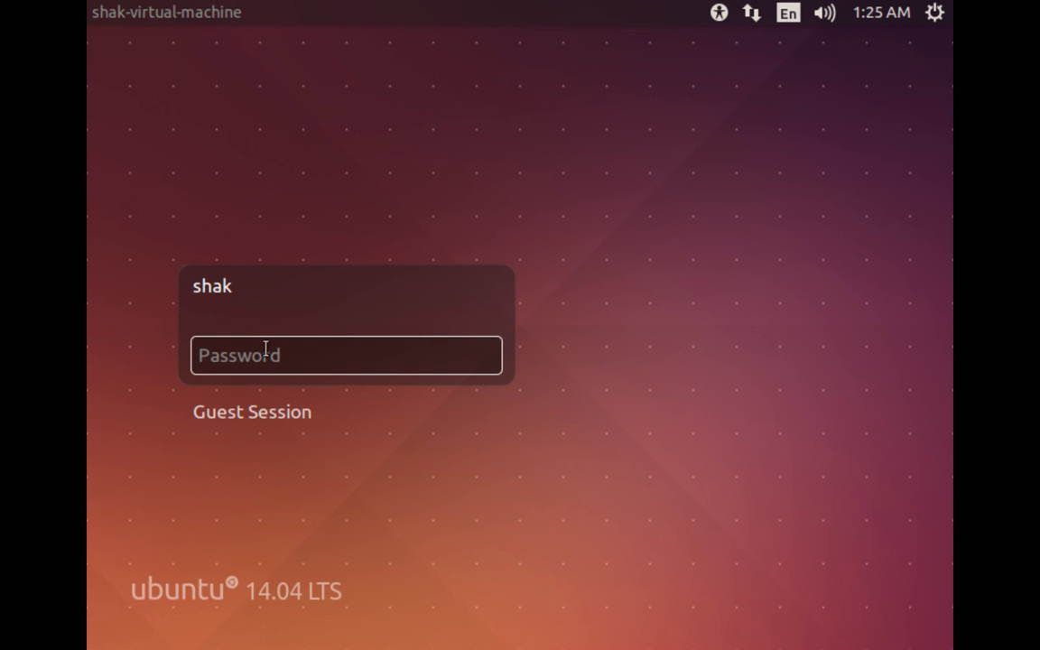
{"action": "type", "text": "********"}
{"action": "key", "text": "Return"}
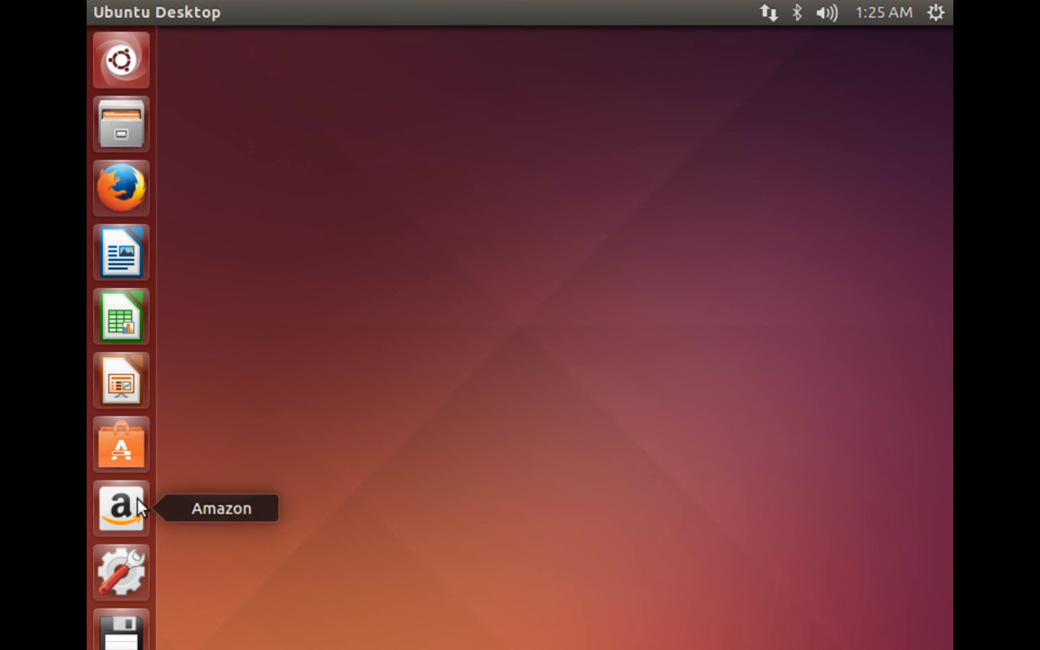
Find XTerm by searching the applications for "xter", launch it, and move its window away from the launcher.
{"action": "left_click", "coordinate": [131, 63]}
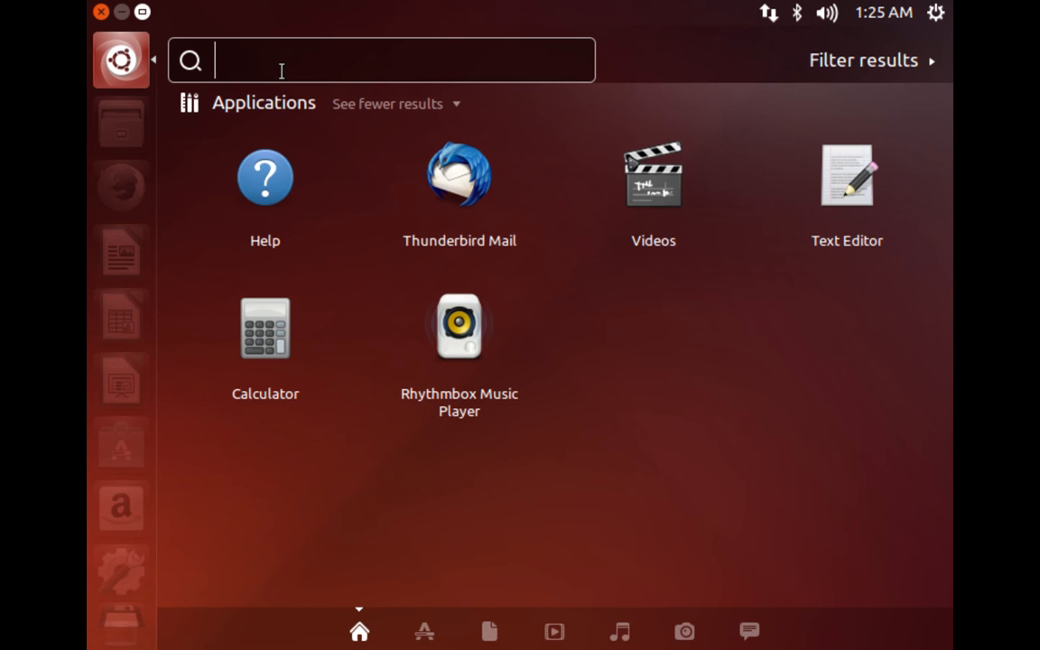
{"action": "type", "text": "xter"}
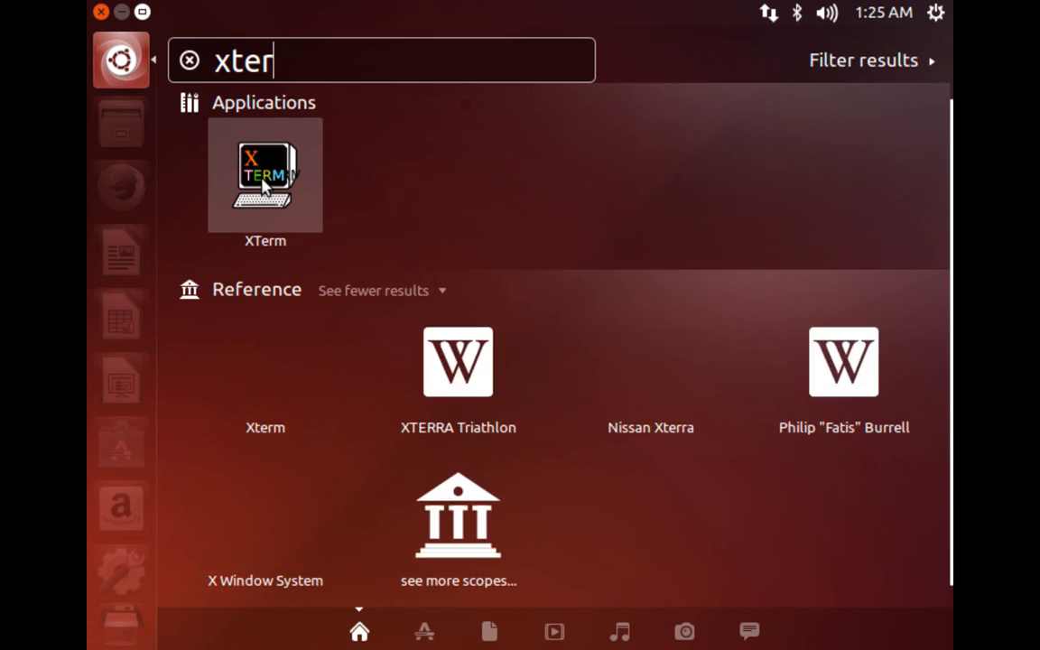
{"action": "left_click", "coordinate": [263, 180]}
{"action": "left_click_drag", "start_coordinate": [395, 40], "coordinate": [448, 114]}
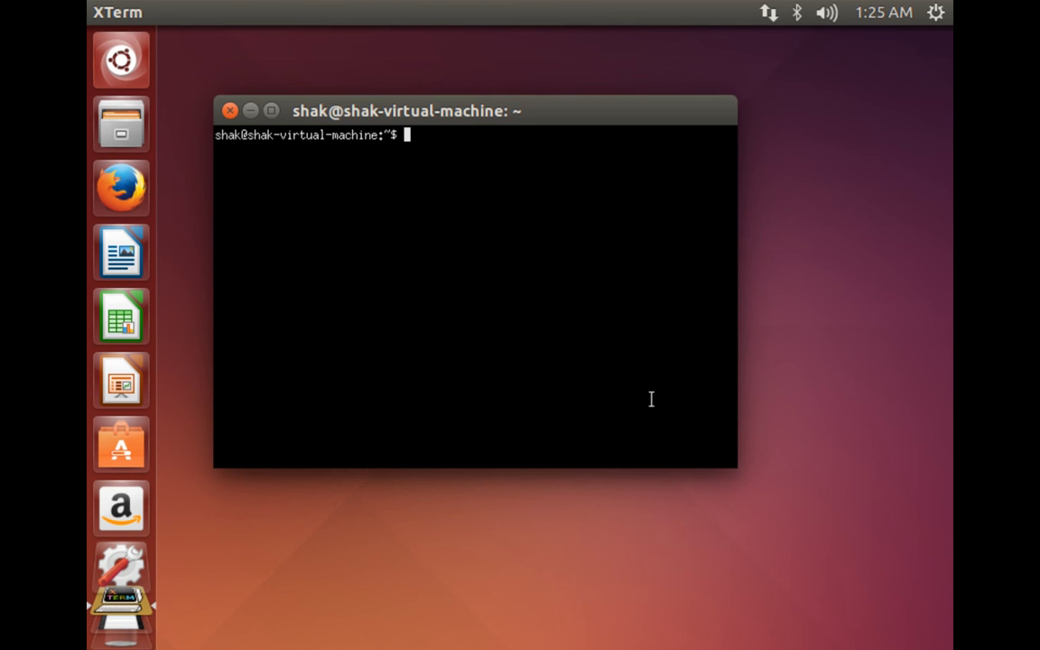
List the home folder's contents in long format with ls -l and highlight the Videos, Pictures and Music entries.
{"action": "type", "text": "ls -l"}
{"action": "key", "text": "Return"}
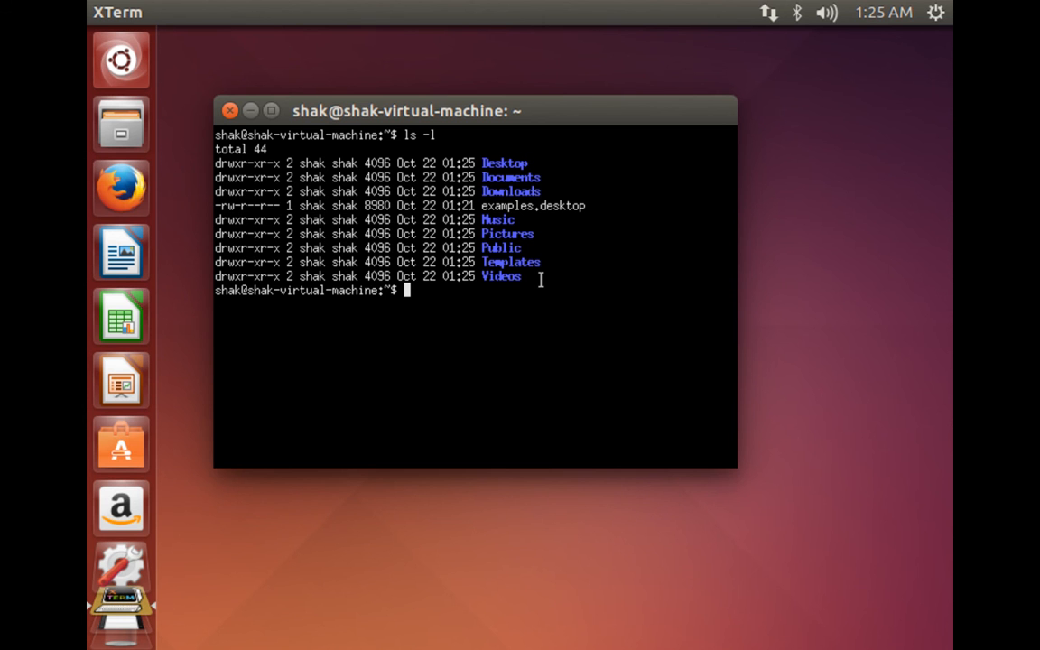
{"action": "left_click_drag", "start_coordinate": [540, 280], "coordinate": [226, 167]}
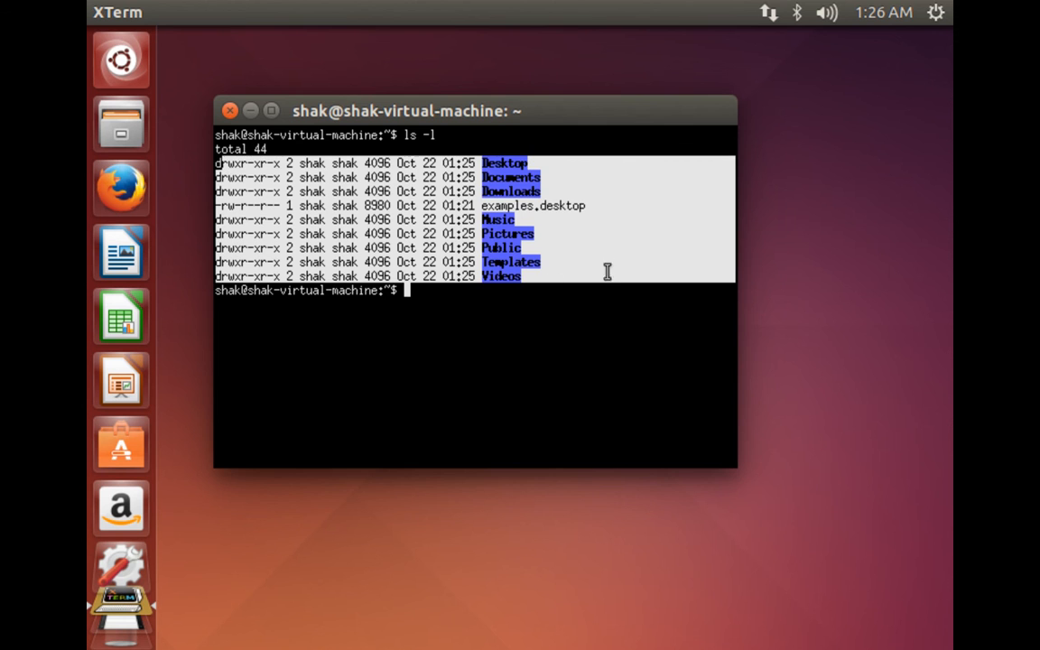
{"action": "double_click", "coordinate": [496, 278]}
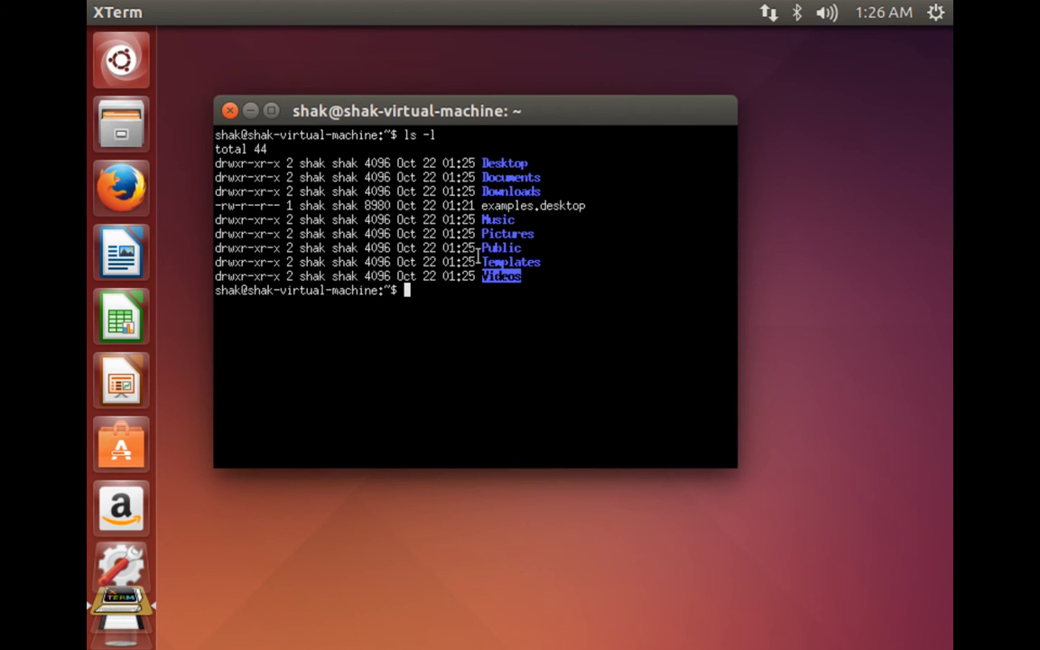
{"action": "double_click", "coordinate": [505, 234]}
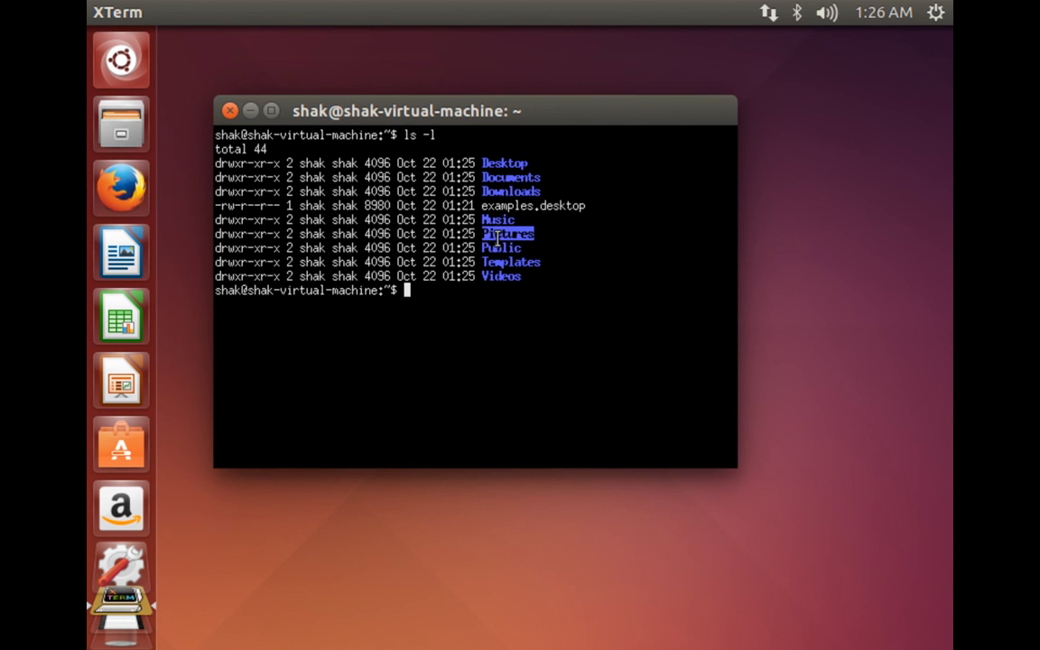
{"action": "double_click", "coordinate": [496, 219]}
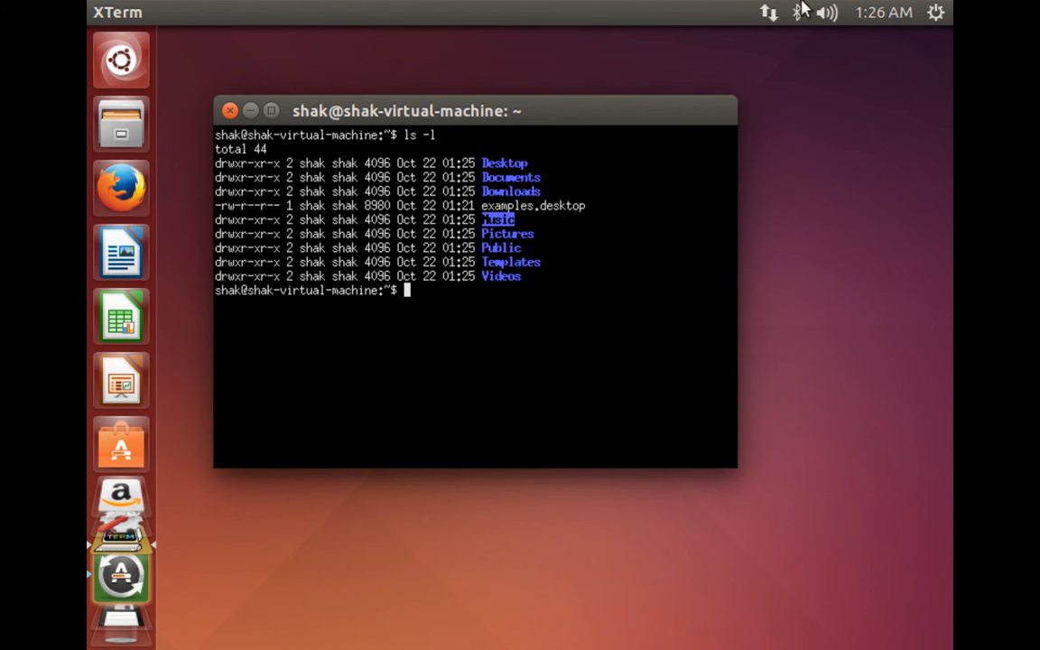
{"action": "left_click", "coordinate": [936, 13]}
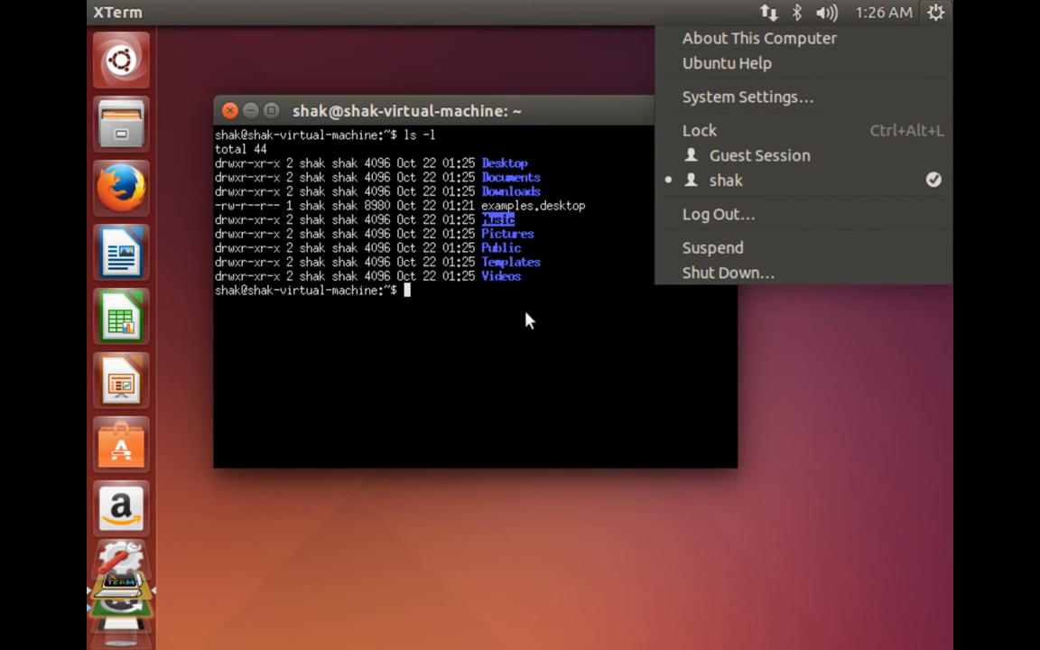
{"action": "left_click", "coordinate": [418, 353]}
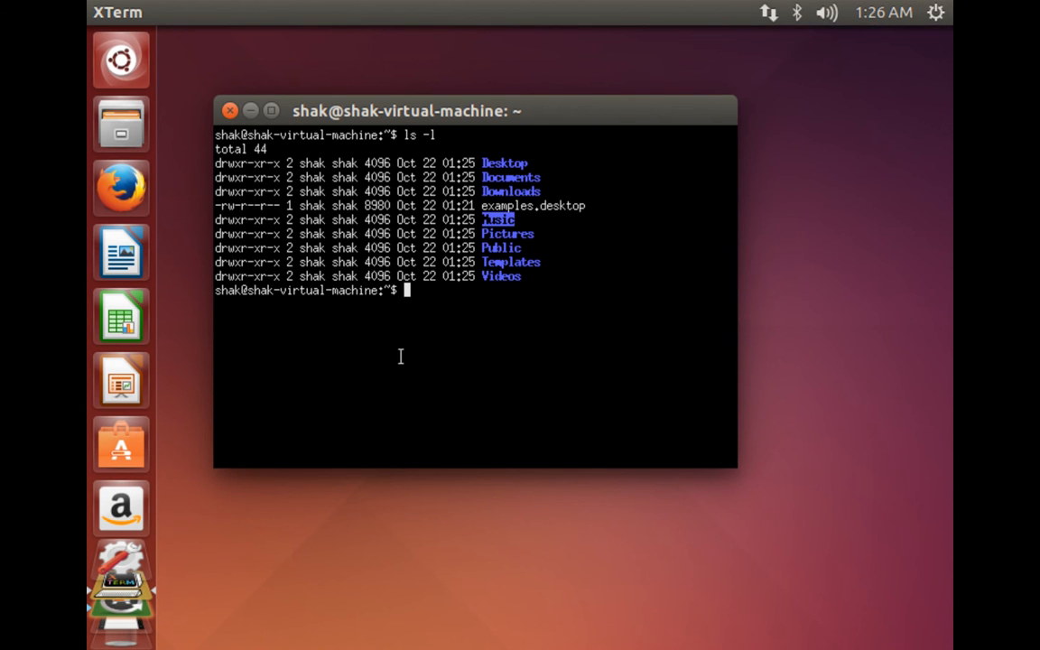
{"action": "type", "text": "sudo shutdown"}
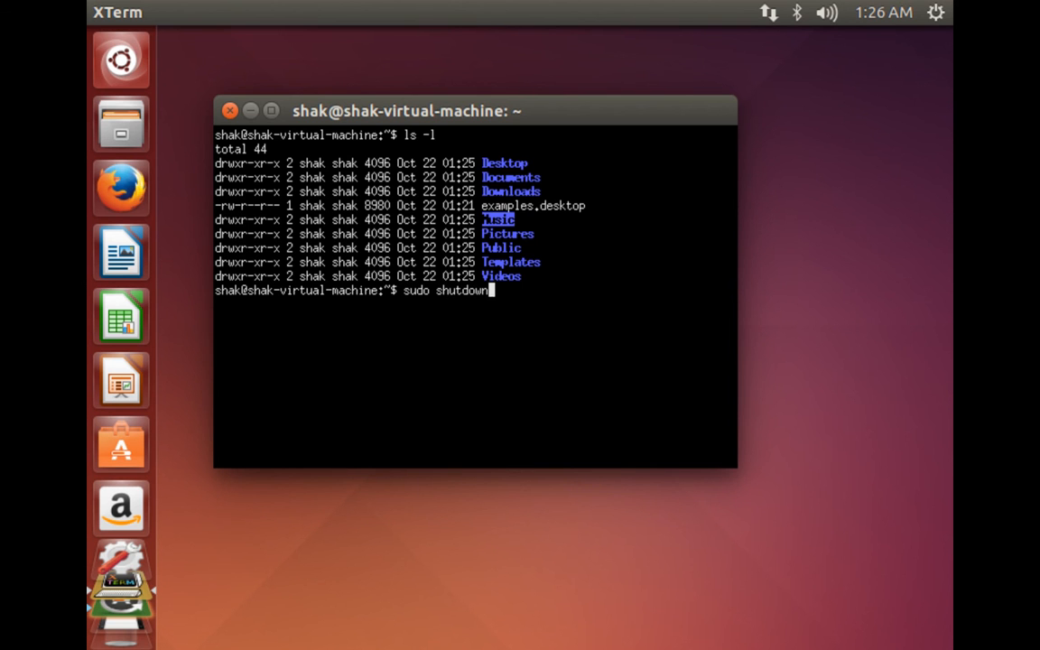
{"action": "type", "text": " -h 0"}
{"action": "double_click", "coordinate": [415, 291]}
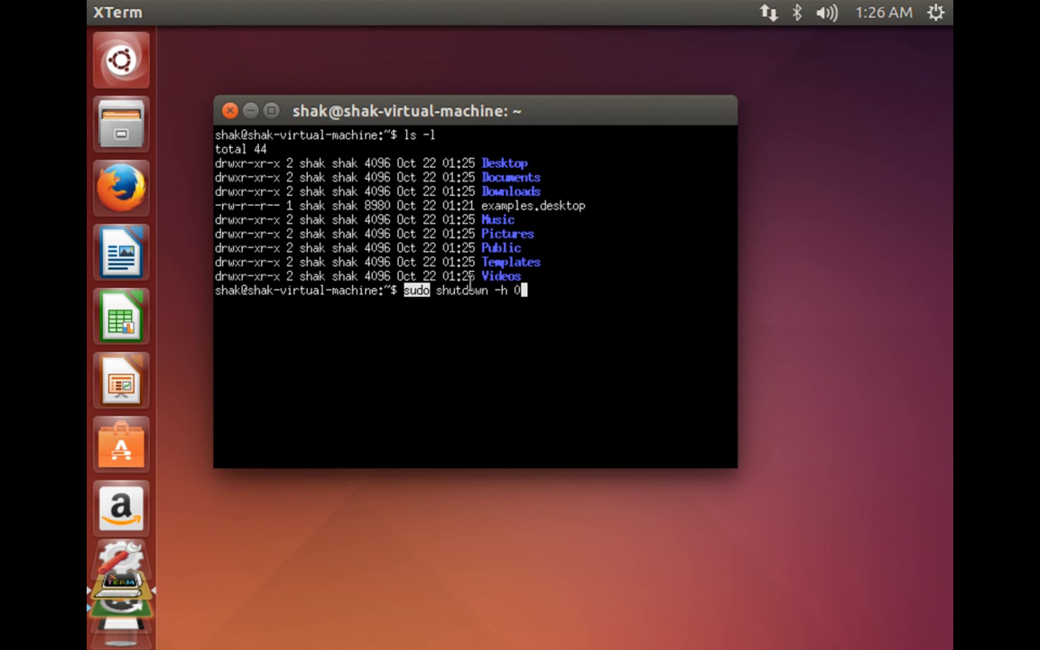
{"action": "key", "text": "ctrl+c"}
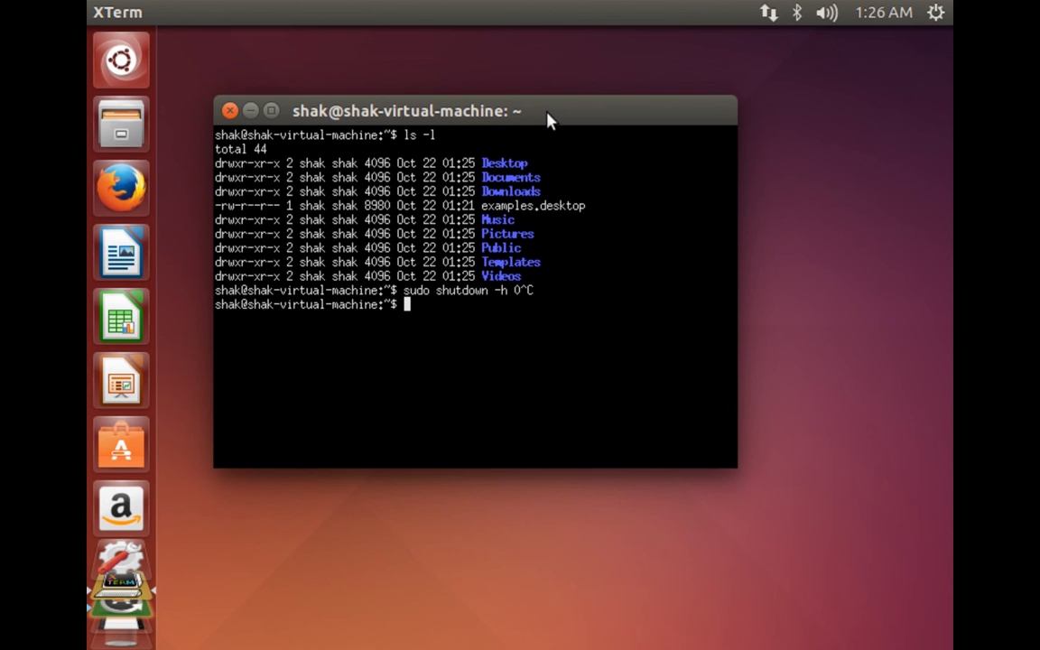
Start the VMware Tools installation for the virtual machine and download the VMware Tools for Linux component.
{"action": "left_click_drag", "start_coordinate": [547, 112], "coordinate": [513, 95]}
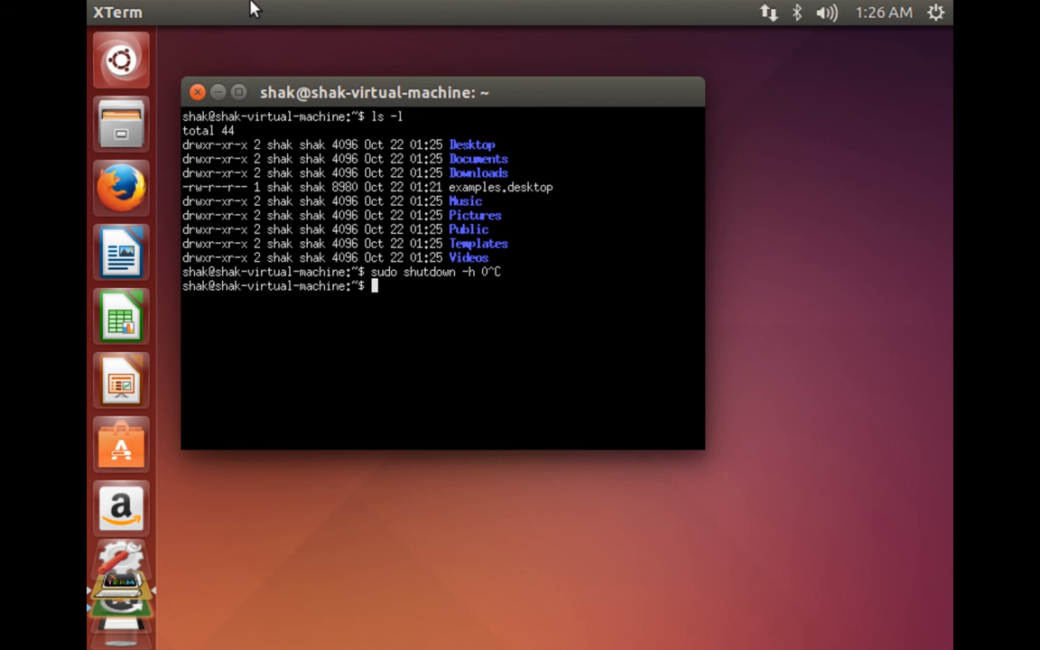
{"action": "mouse_move", "coordinate": [251, 4]}
{"action": "left_click_drag", "start_coordinate": [368, 94], "coordinate": [393, 105]}
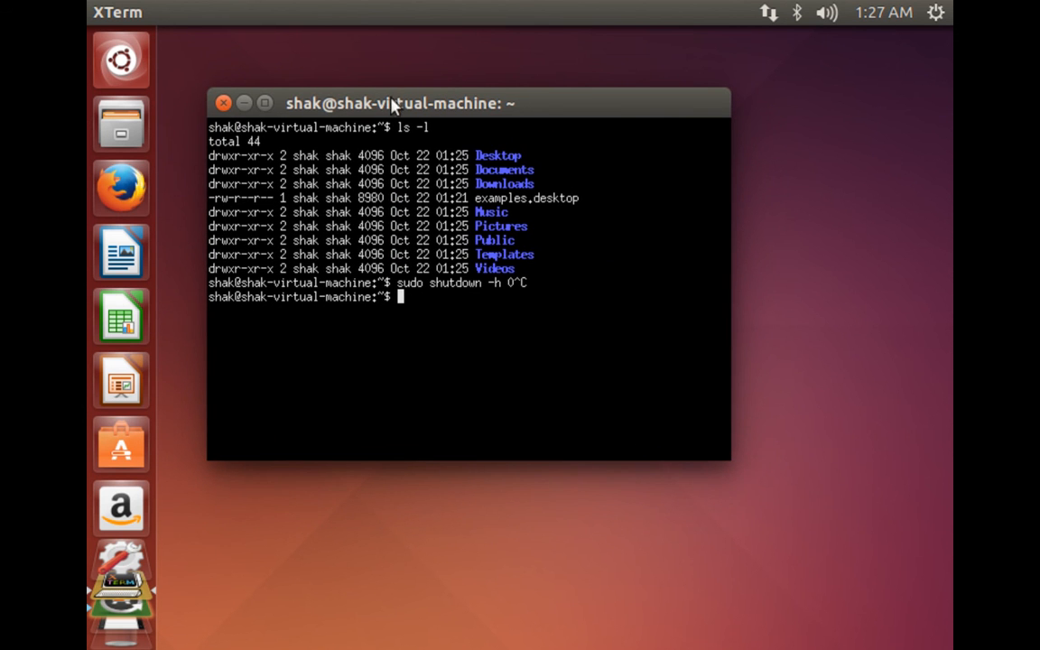
{"action": "left_click", "coordinate": [269, 7]}
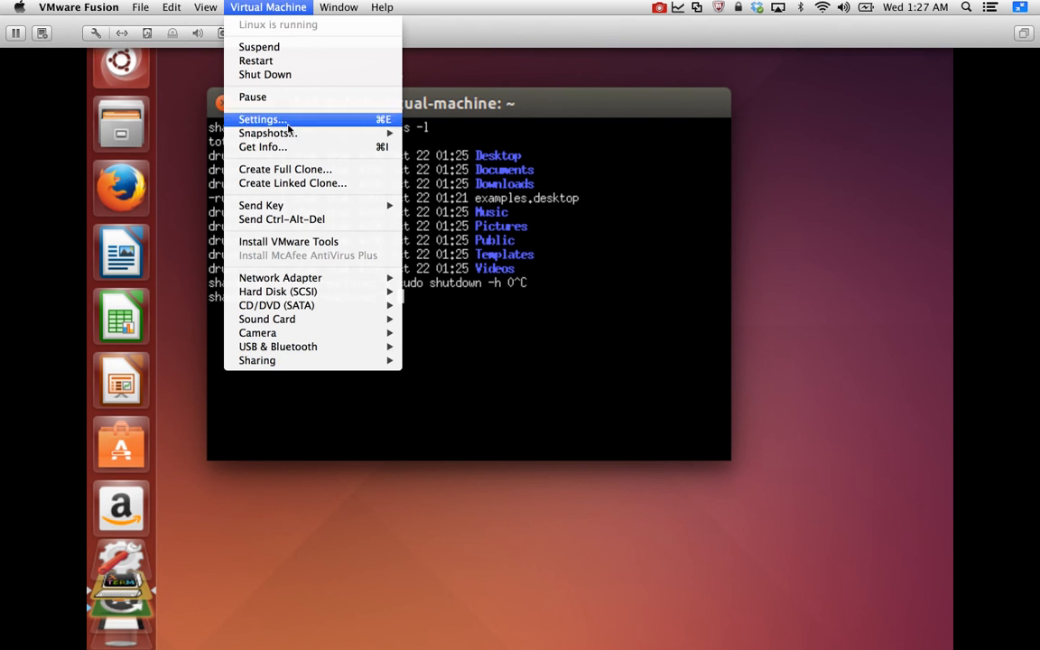
{"action": "left_click", "coordinate": [288, 242]}
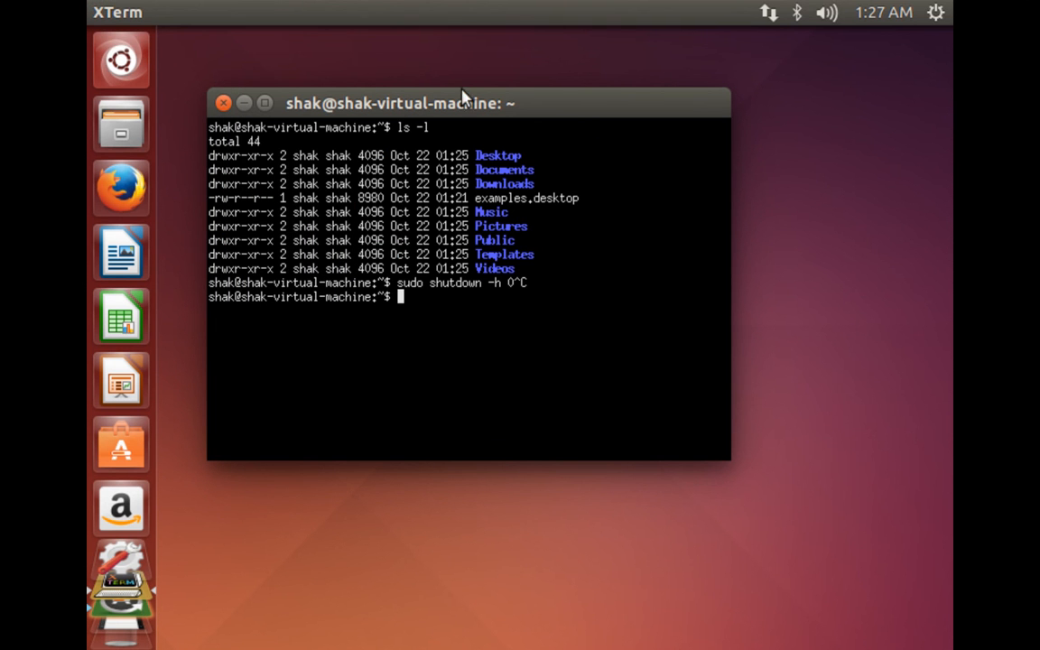
{"action": "left_click_drag", "start_coordinate": [469, 103], "coordinate": [627, 90]}
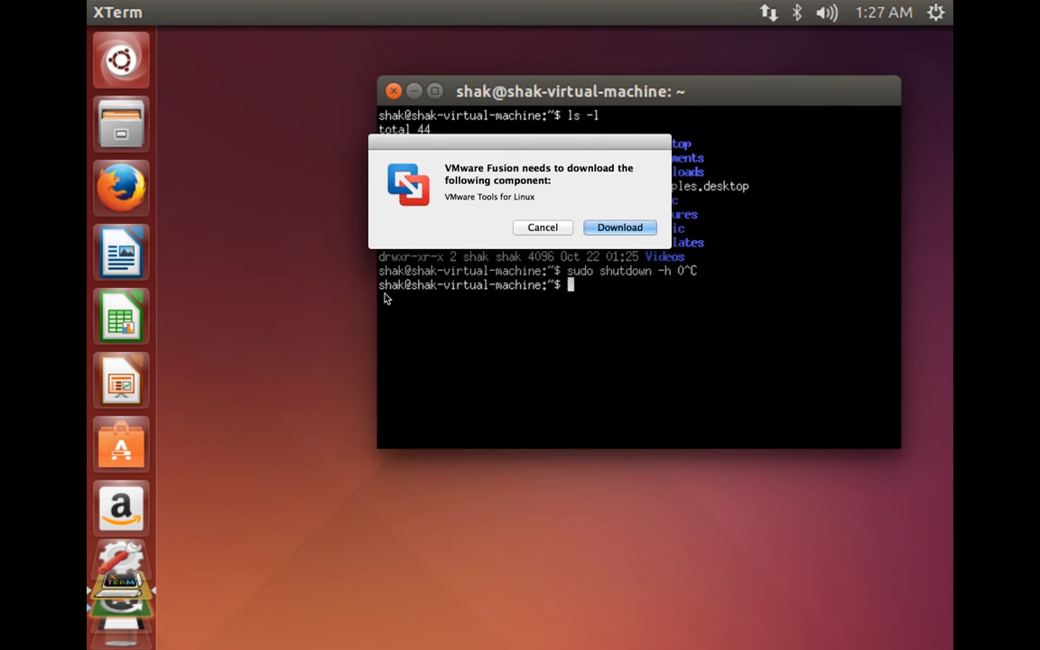
{"action": "left_click", "coordinate": [625, 233]}
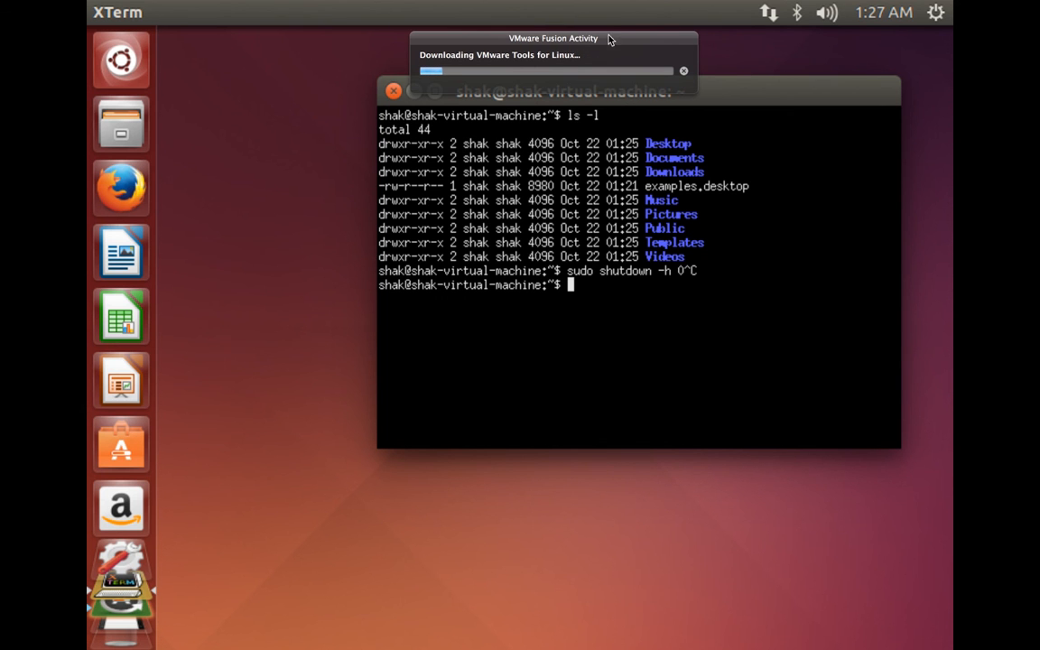
{"action": "left_click_drag", "start_coordinate": [600, 44], "coordinate": [498, 146]}
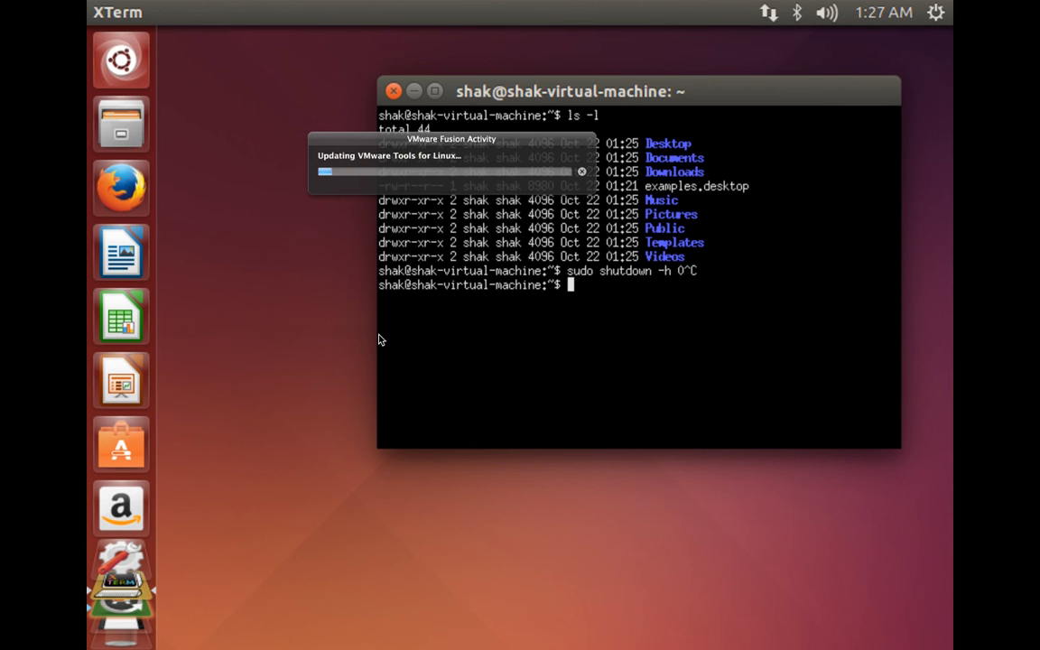
Authorize the VMware Tools update with the account password and connect the VMware Tools installer CD to the virtual machine.
{"action": "type", "text": "••••••••••"}
{"action": "key", "text": "Return"}
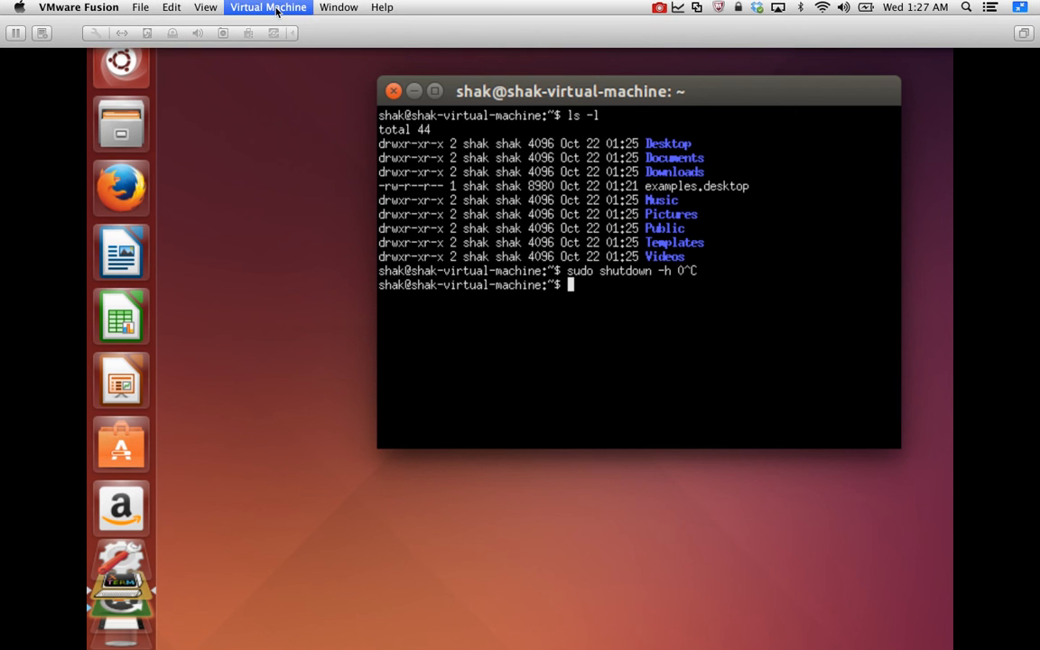
{"action": "left_click", "coordinate": [271, 7]}
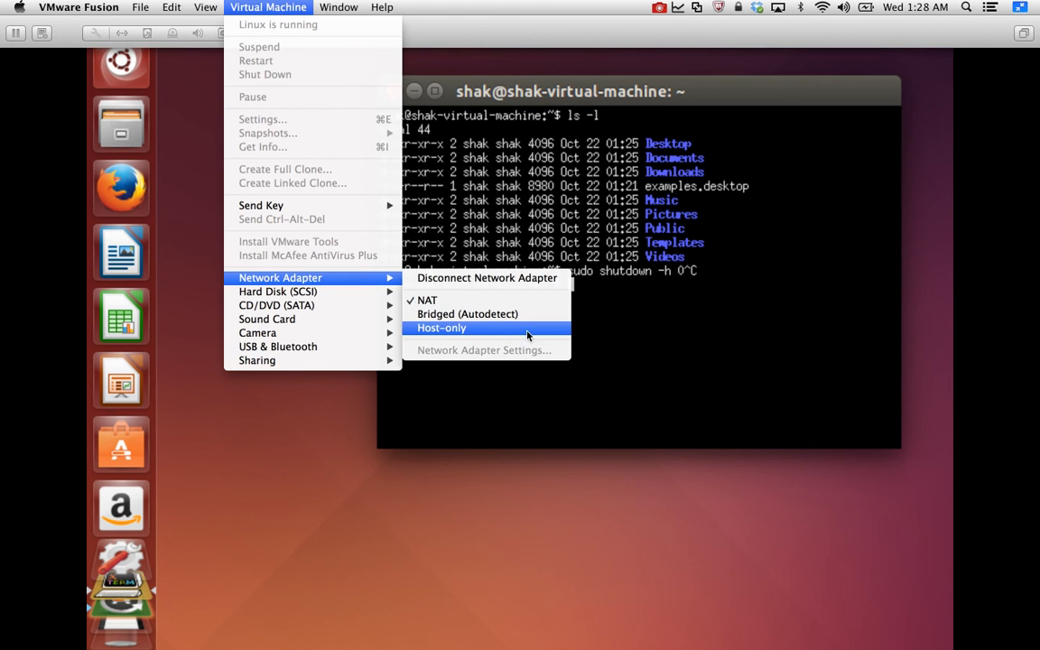
{"action": "left_click", "coordinate": [739, 315]}
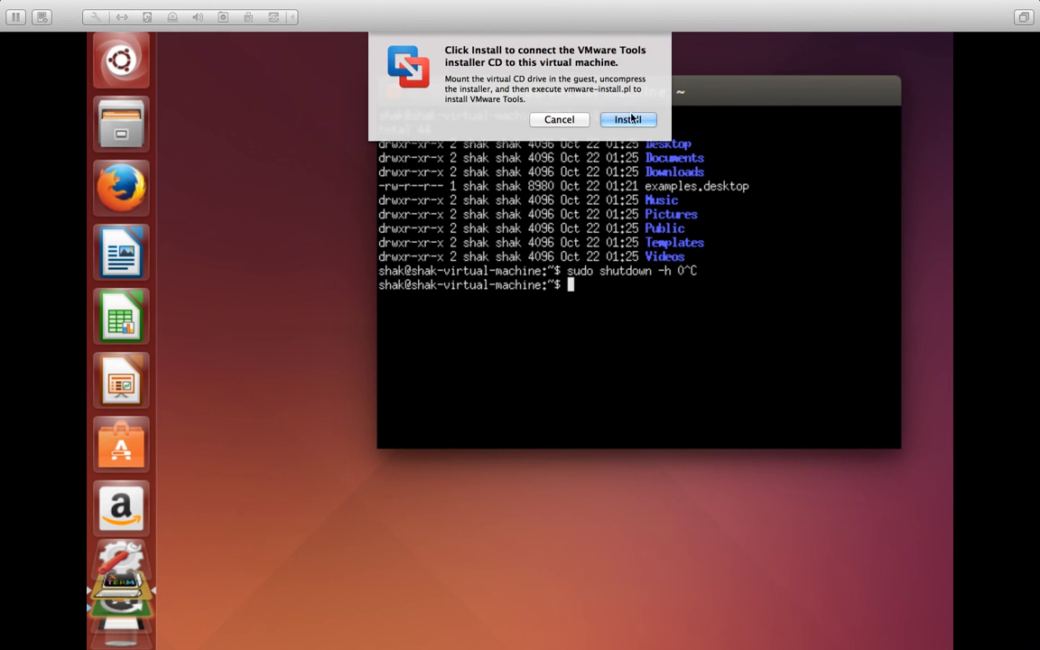
{"action": "left_click", "coordinate": [629, 119]}
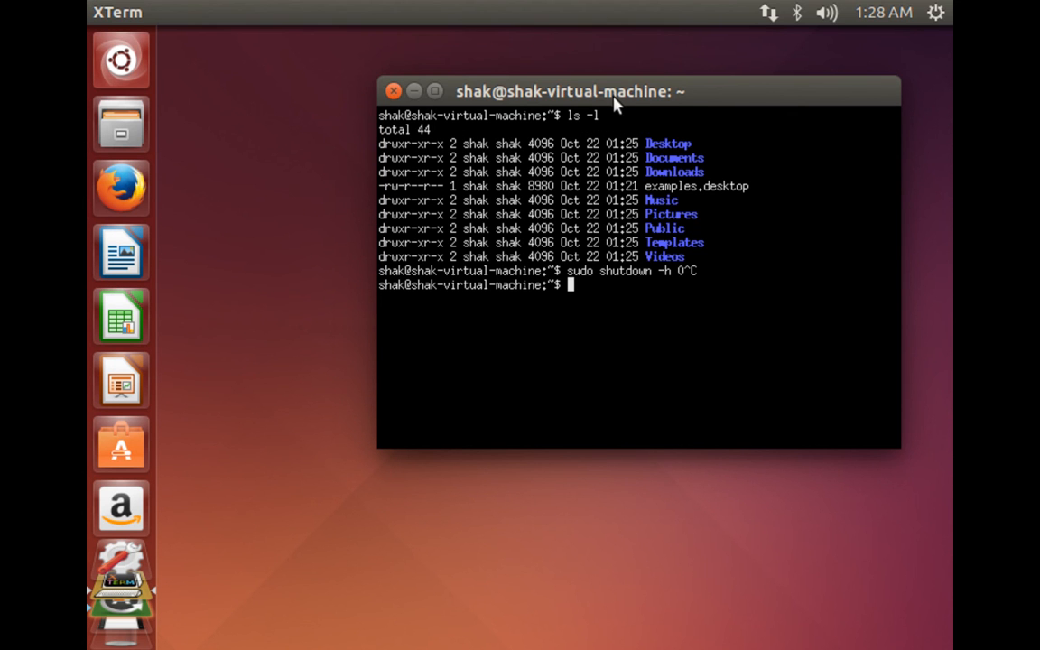
{"action": "left_click_drag", "start_coordinate": [615, 102], "coordinate": [541, 113]}
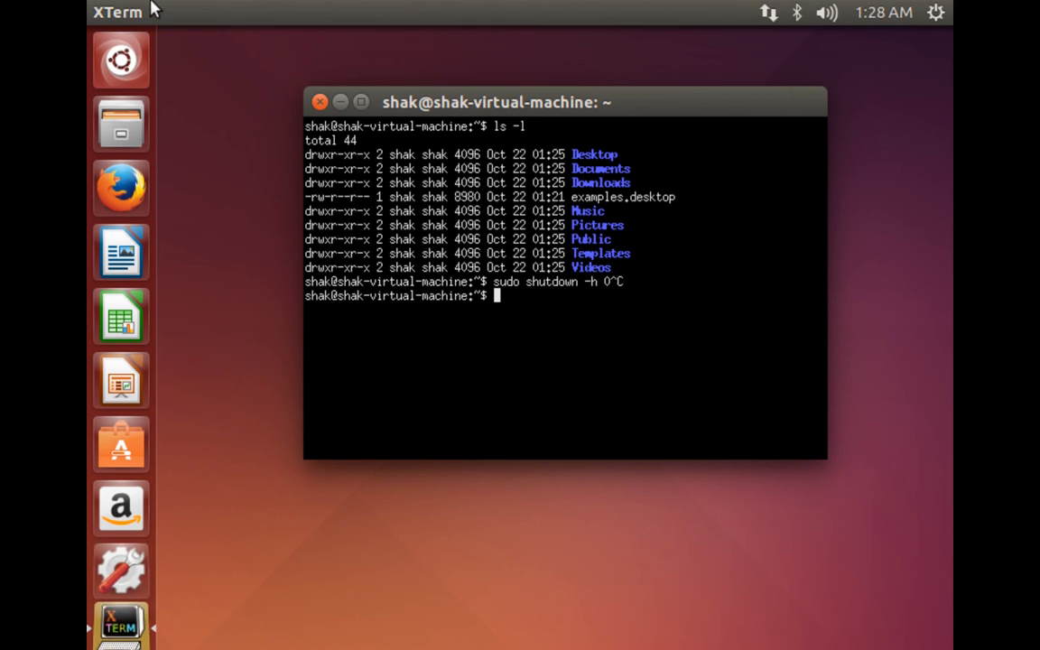
{"action": "mouse_move", "coordinate": [158, 7]}
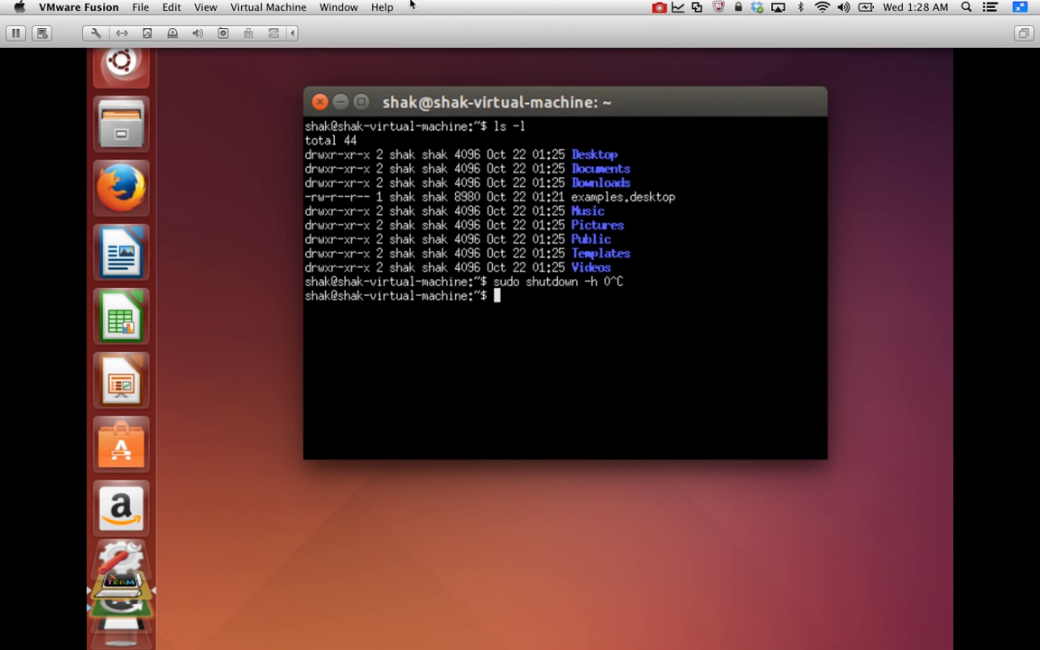
{"action": "left_click", "coordinate": [659, 9]}
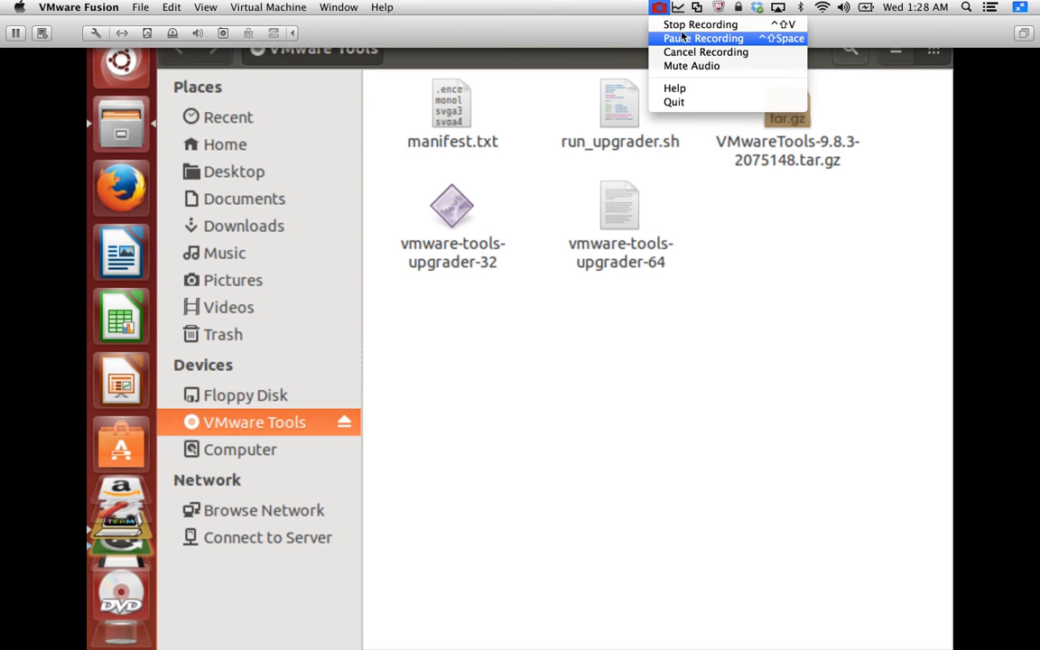